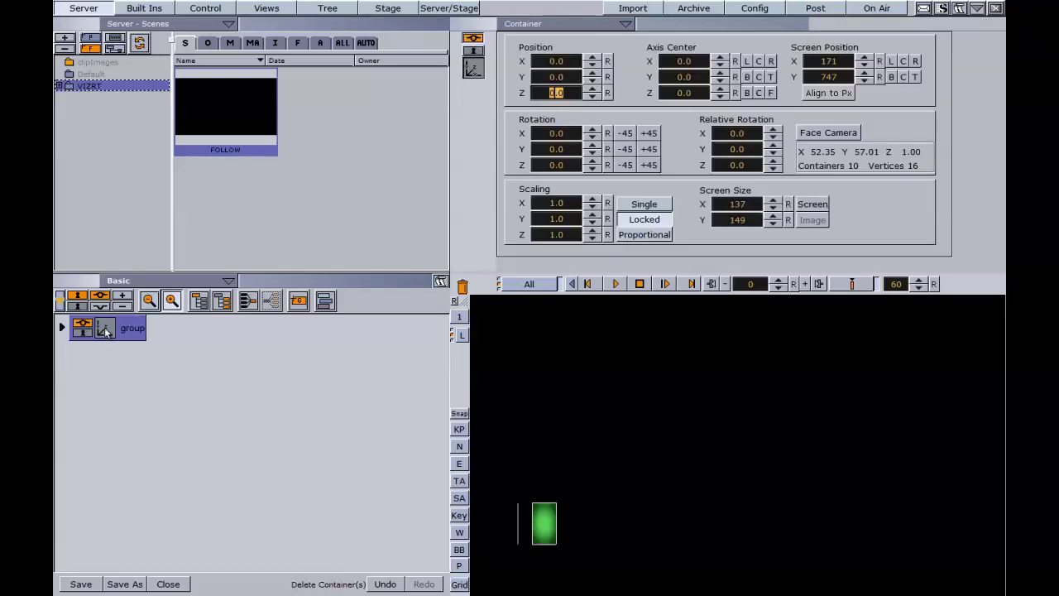
Select the Arial-Bold container and type 'AS I TYPE SKSKDKDK' as its text
{"action": "left_click", "coordinate": [61, 327]}
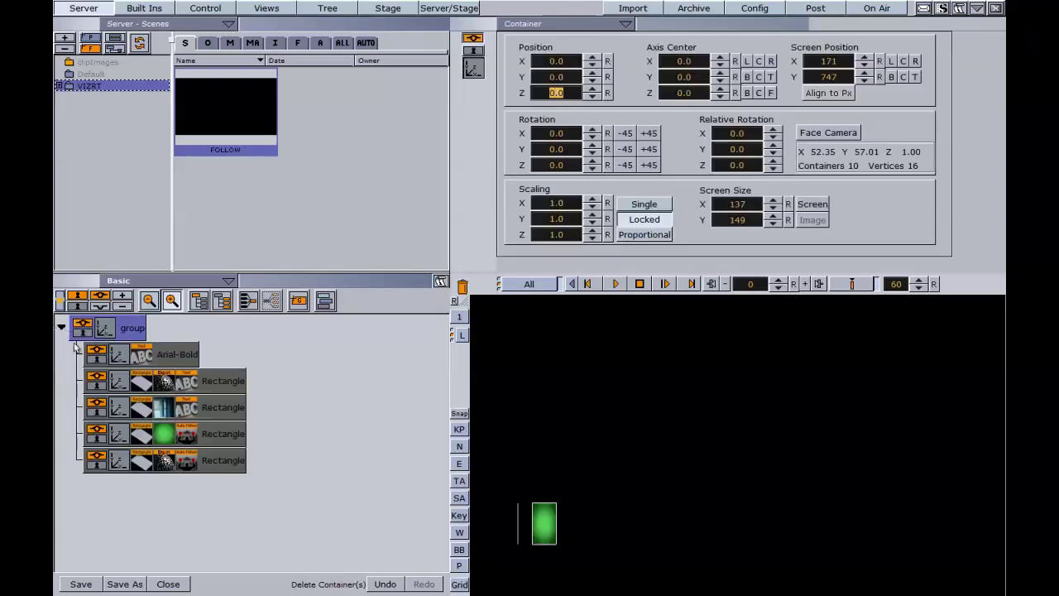
{"action": "left_click", "coordinate": [116, 354]}
{"action": "left_click", "coordinate": [142, 356]}
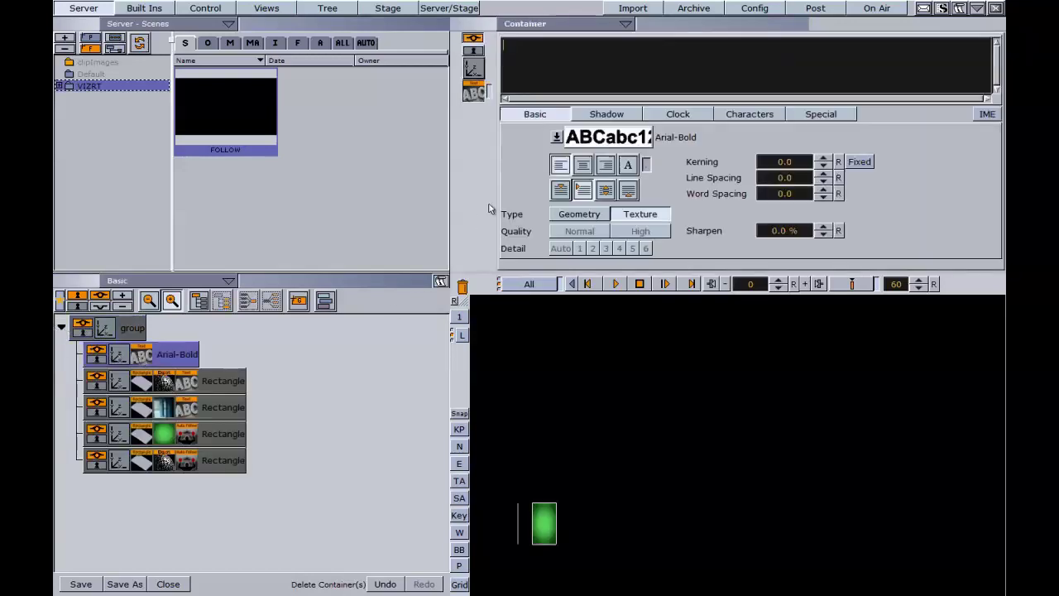
{"action": "type", "text": "AS I TYPE "}
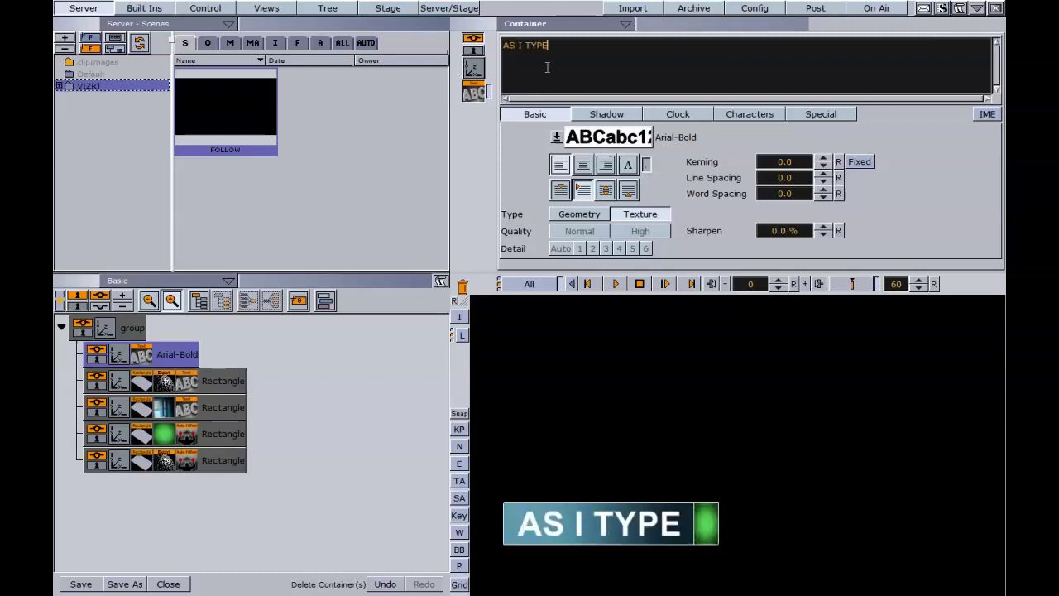
{"action": "type", "text": "SKSKDKD"}
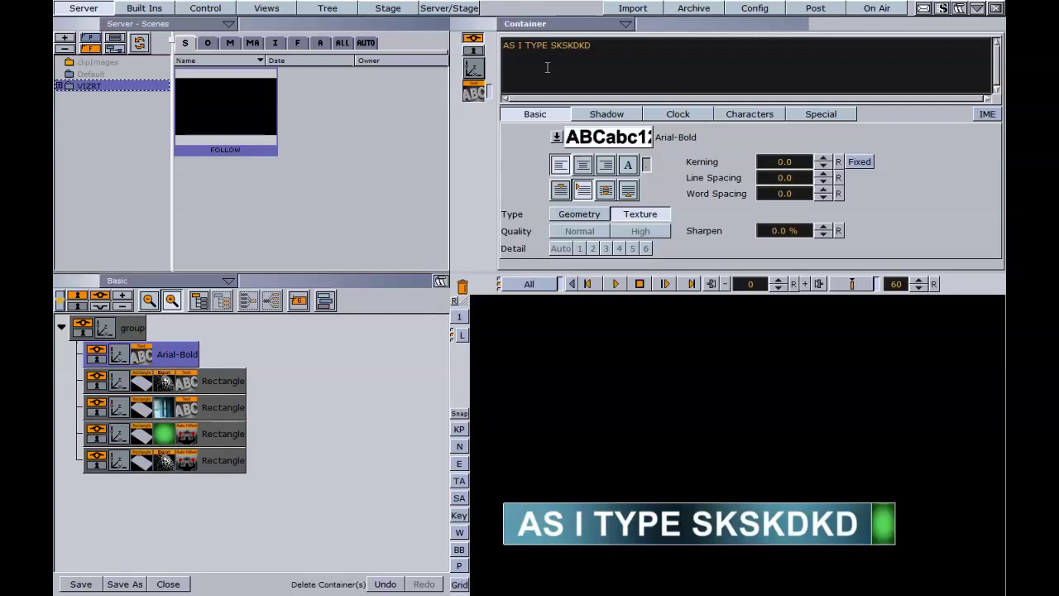
{"action": "type", "text": "K"}
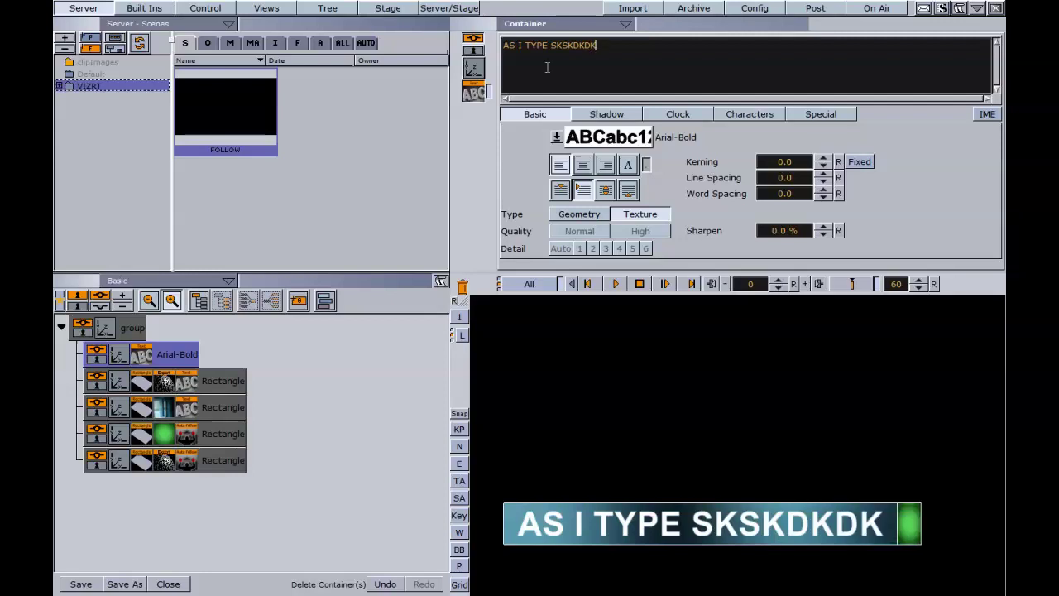
Delete the trailing characters back to 'AS' as the backplate shrinks to fit
{"action": "key", "text": "BackSpace"}
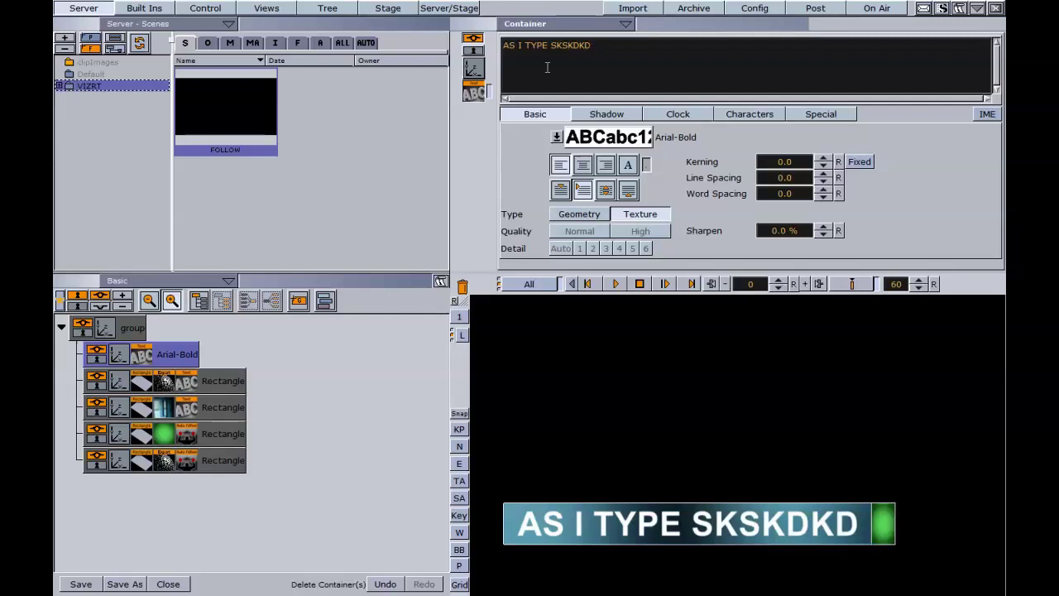
{"action": "key", "text": "BackSpace"}
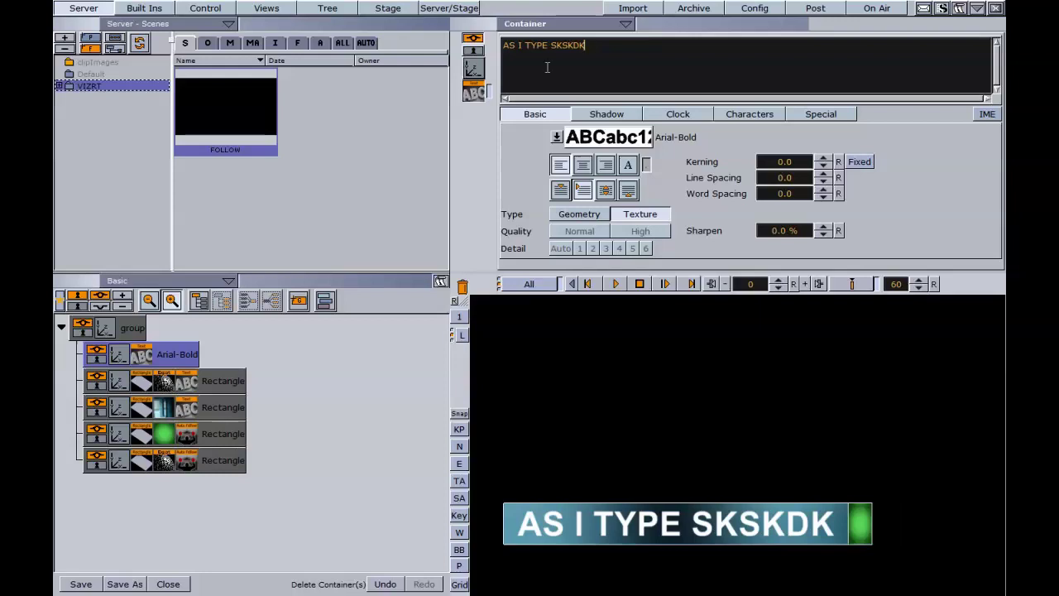
{"action": "key", "text": "BackSpace"}
{"action": "key", "text": "BackSpace"}
{"action": "key", "text": "BackSpace"}
{"action": "key", "text": "BackSpace"}
{"action": "key", "text": "BackSpace"}
{"action": "key", "text": "BackSpace"}
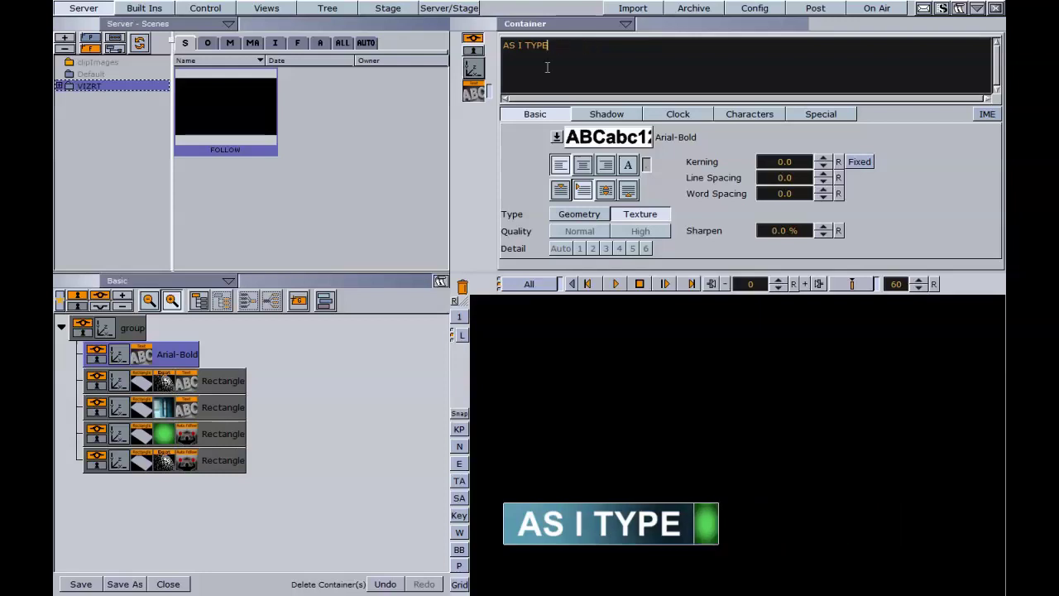
{"action": "key", "text": "BackSpace"}
{"action": "key", "text": "BackSpace"}
{"action": "key", "text": "BackSpace"}
{"action": "key", "text": "BackSpace"}
{"action": "key", "text": "BackSpace"}
{"action": "key", "text": "BackSpace"}
{"action": "key", "text": "BackSpace"}
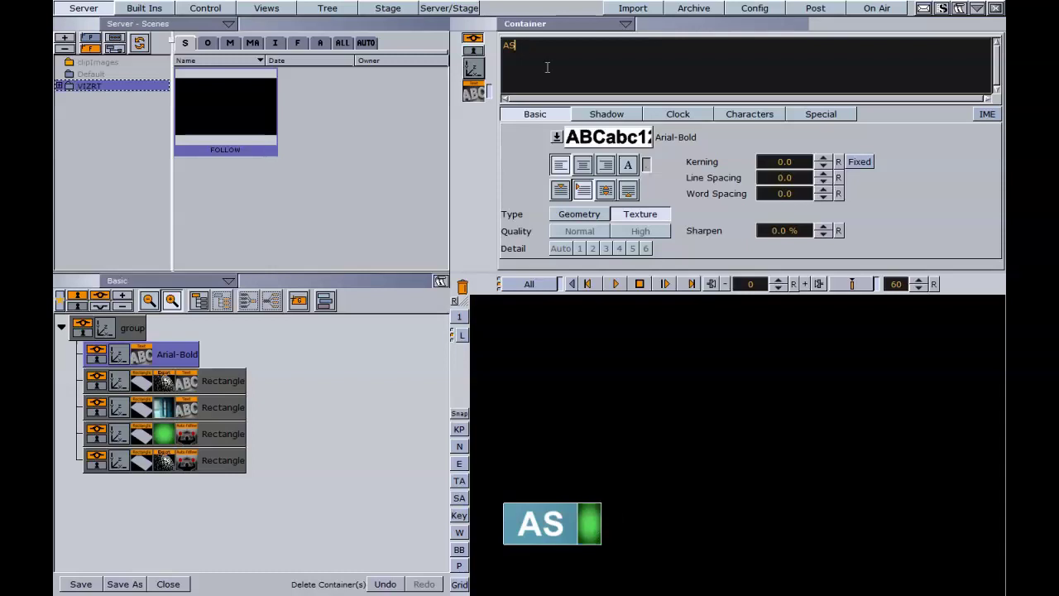
{"action": "key", "text": "BackSpace"}
{"action": "key", "text": "BackSpace"}
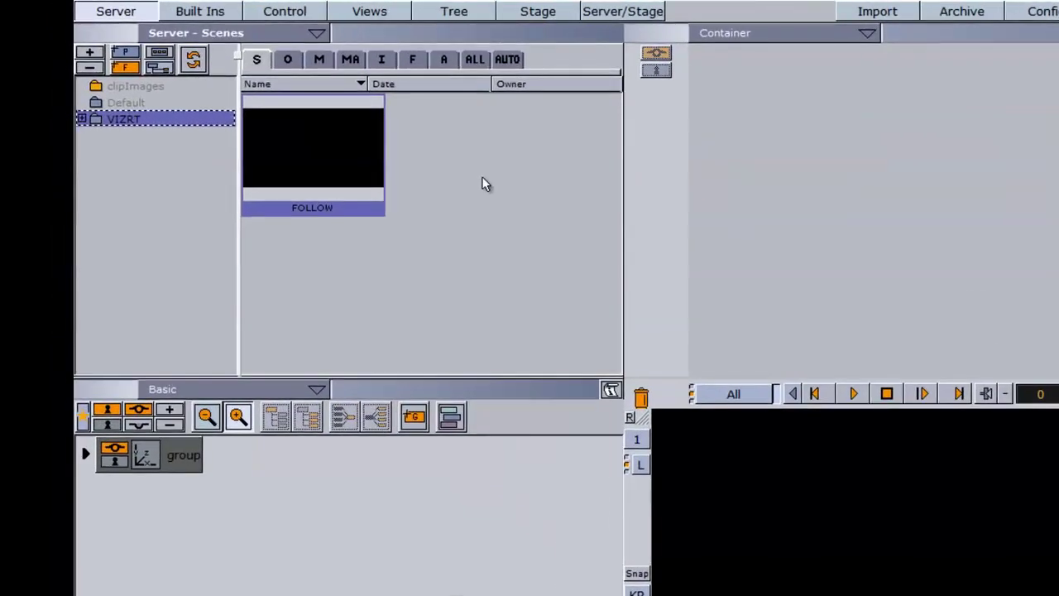
Add scene FOLLOW1 to the VIZRT folder and load it, closing FOLLOW without saving
{"action": "right_click", "coordinate": [350, 136]}
{"action": "left_click", "coordinate": [529, 247]}
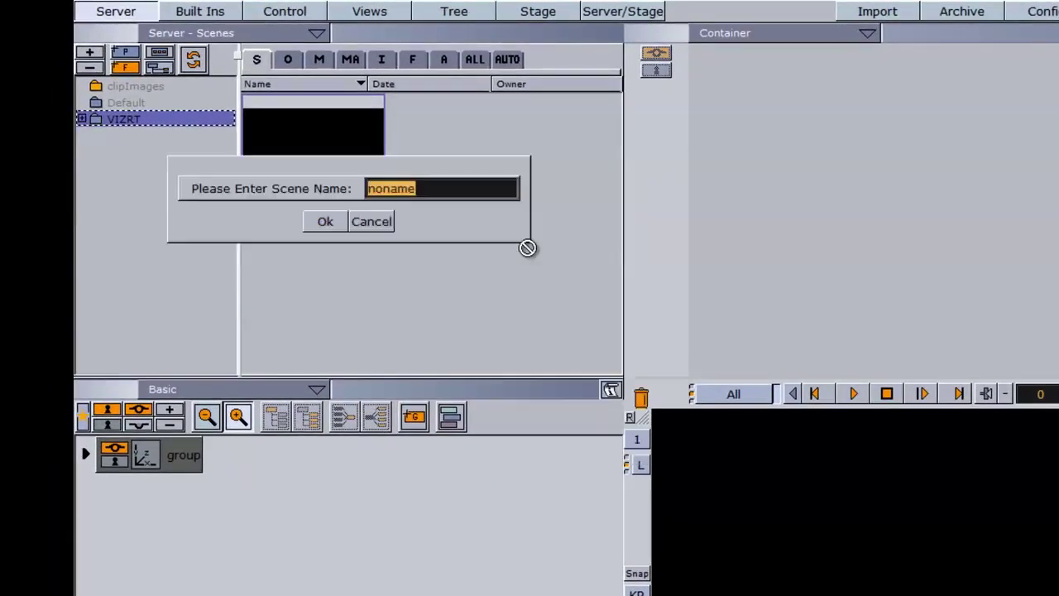
{"action": "type", "text": "FOLLOW1"}
{"action": "key", "text": "Return"}
{"action": "double_click", "coordinate": [472, 160]}
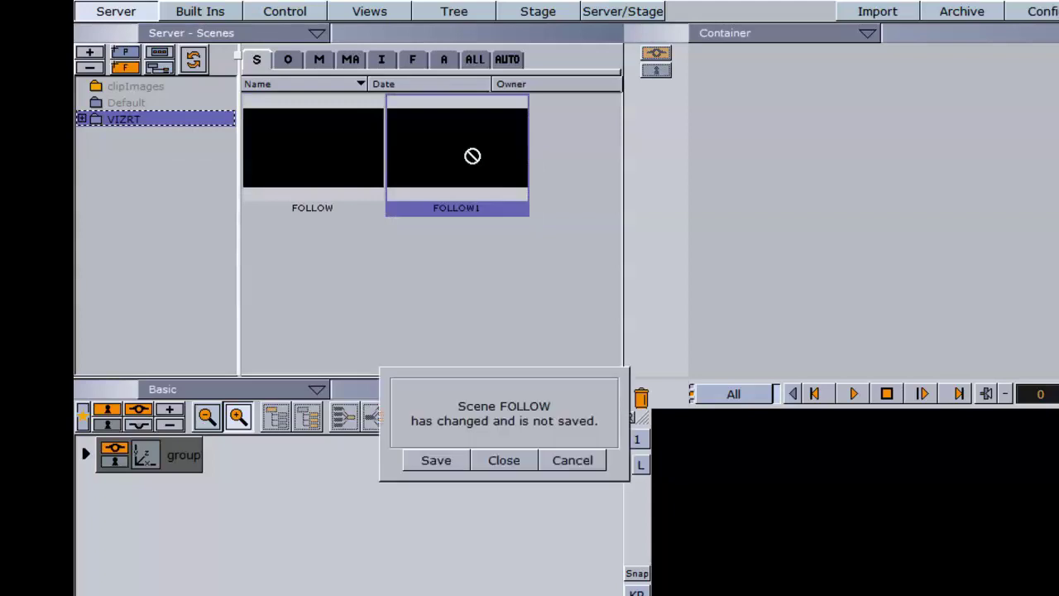
{"action": "left_click", "coordinate": [511, 460]}
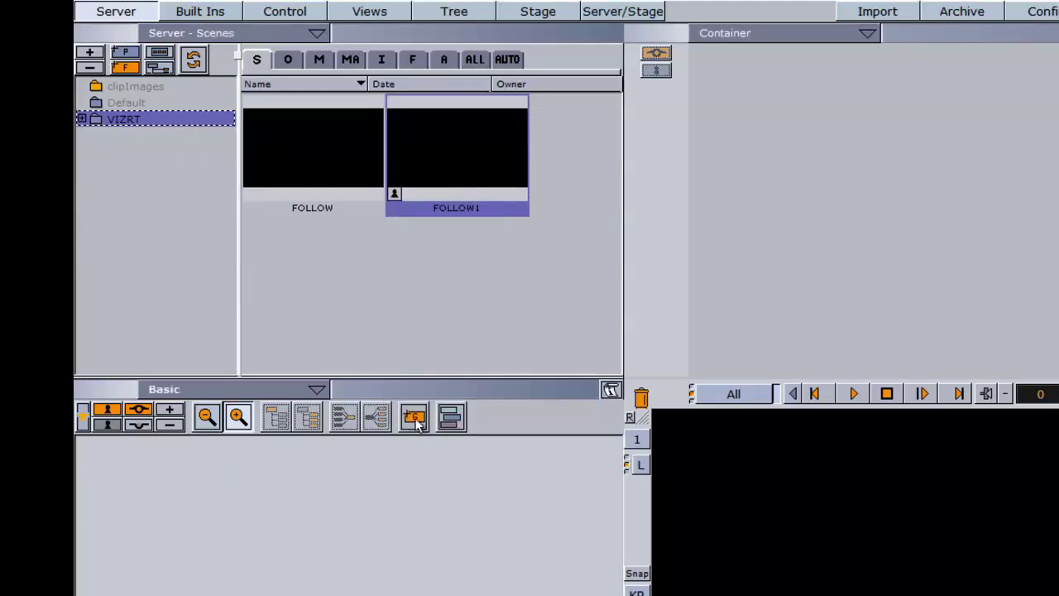
Add an empty group and put an Arial-Bold text container from VIZRT/FONT into it
{"action": "left_click_drag", "start_coordinate": [413, 416], "coordinate": [229, 513]}
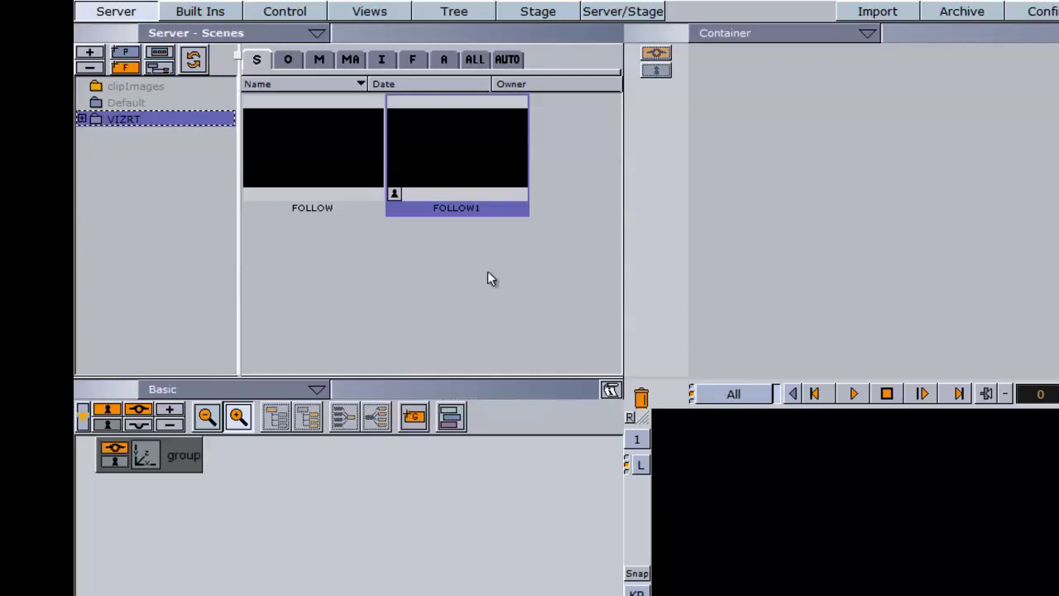
{"action": "left_click", "coordinate": [174, 460]}
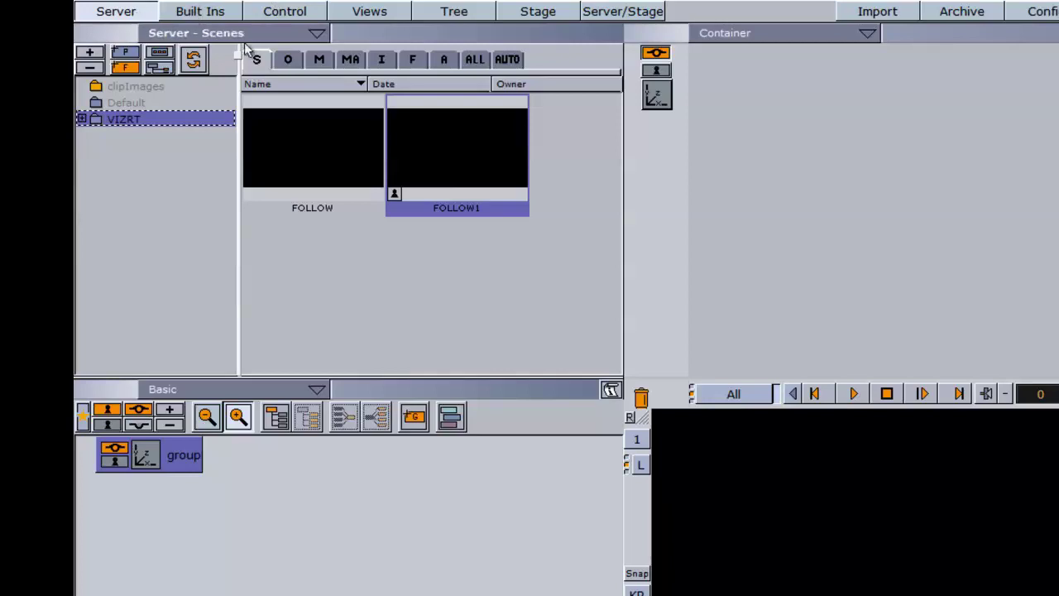
{"action": "left_click", "coordinate": [412, 62]}
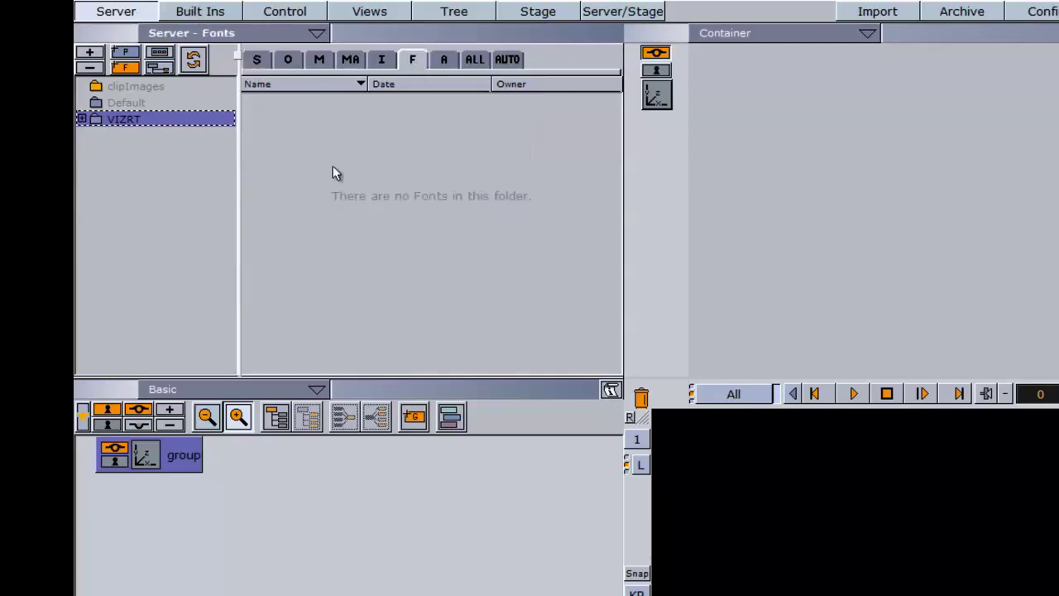
{"action": "left_click", "coordinate": [82, 118]}
{"action": "left_click", "coordinate": [132, 137]}
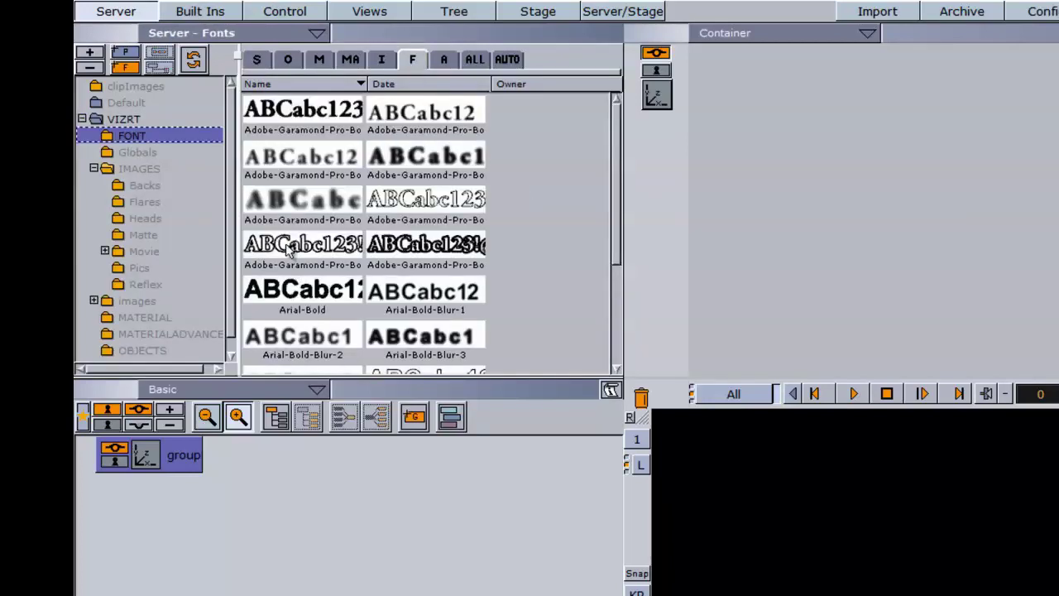
{"action": "left_click_drag", "start_coordinate": [277, 285], "coordinate": [145, 251]}
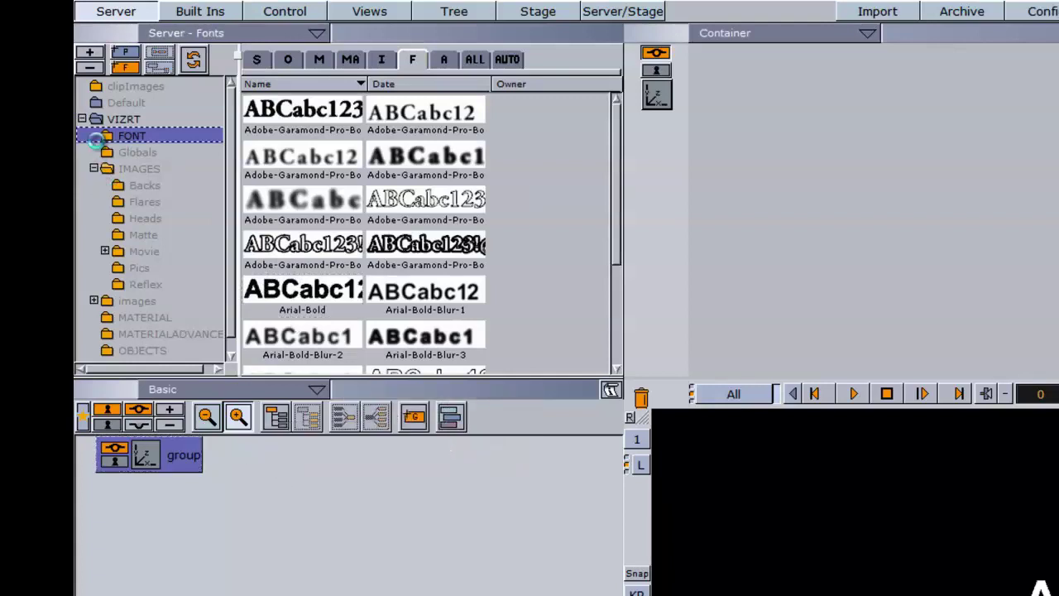
{"action": "left_click", "coordinate": [81, 118]}
Add a Rectangle primitive from the Built Ins GR library under the group
{"action": "left_click", "coordinate": [195, 13]}
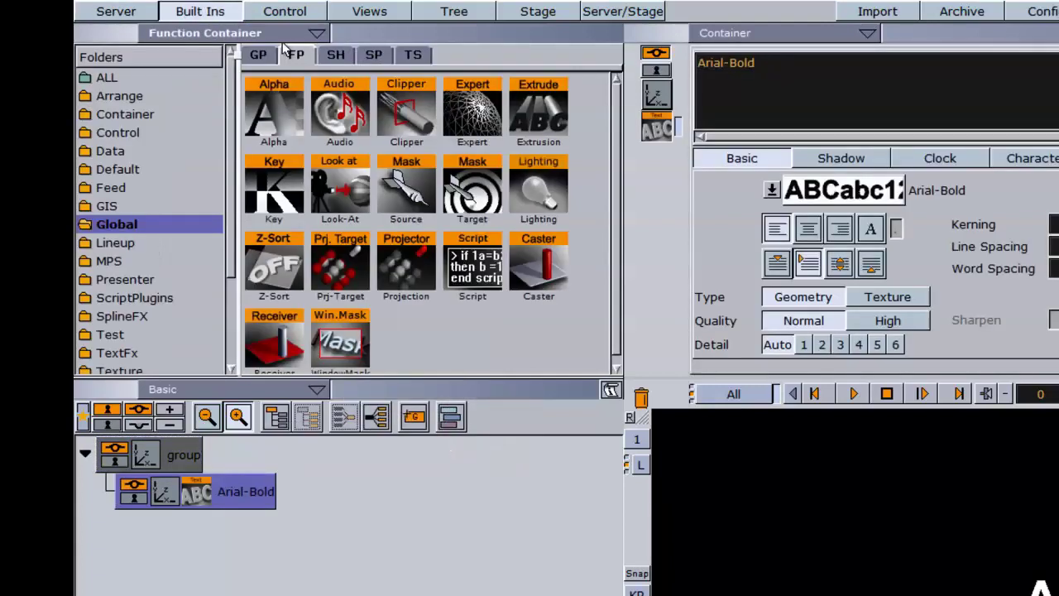
{"action": "left_click", "coordinate": [260, 56]}
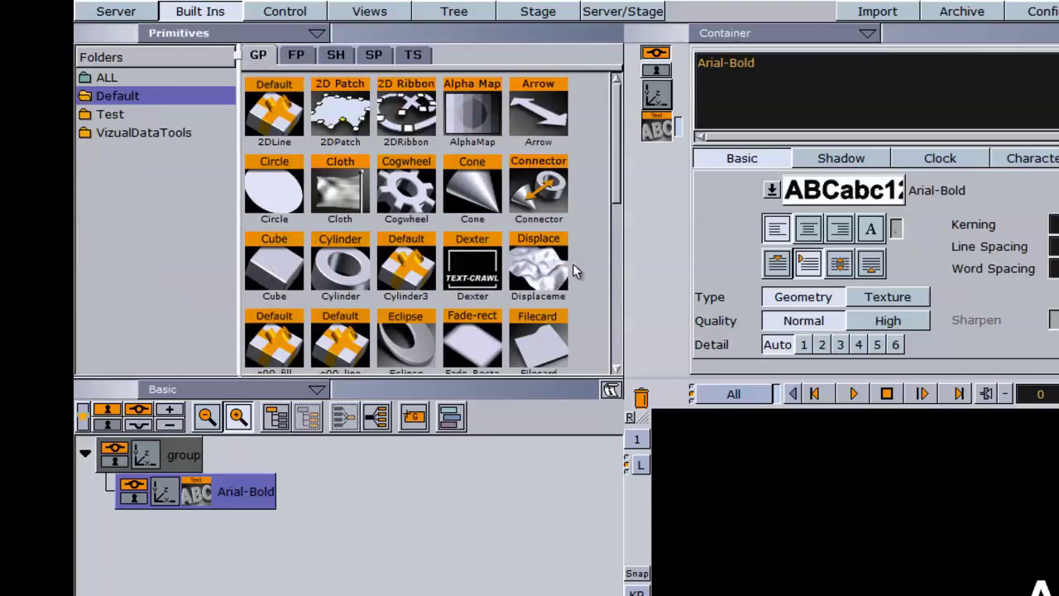
{"action": "left_click_drag", "start_coordinate": [614, 173], "coordinate": [626, 354]}
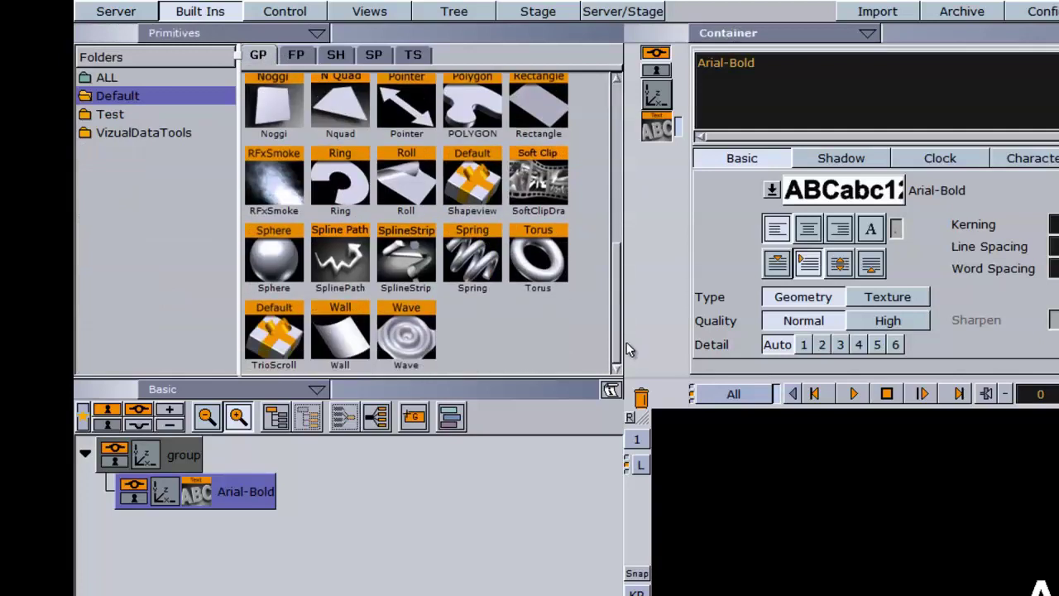
{"action": "mouse_move", "coordinate": [553, 130]}
{"action": "left_mouse_down"}
{"action": "mouse_move", "coordinate": [281, 457]}
{"action": "mouse_move", "coordinate": [251, 454]}
{"action": "mouse_move", "coordinate": [183, 542]}
{"action": "left_mouse_up"}
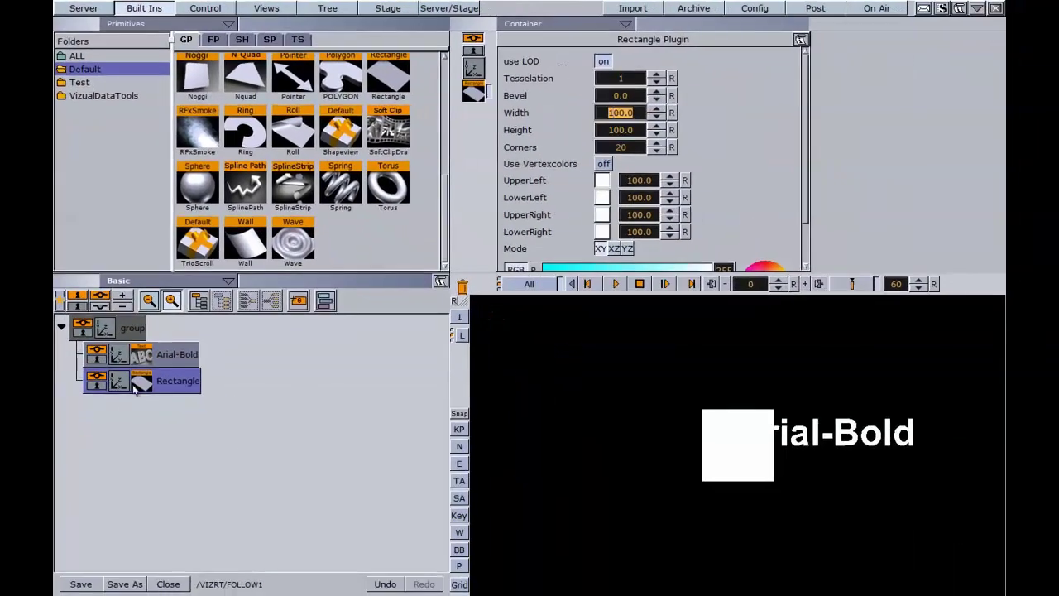
Move the white Rectangle down and left, below the Arial-Bold text
{"action": "left_click", "coordinate": [121, 385]}
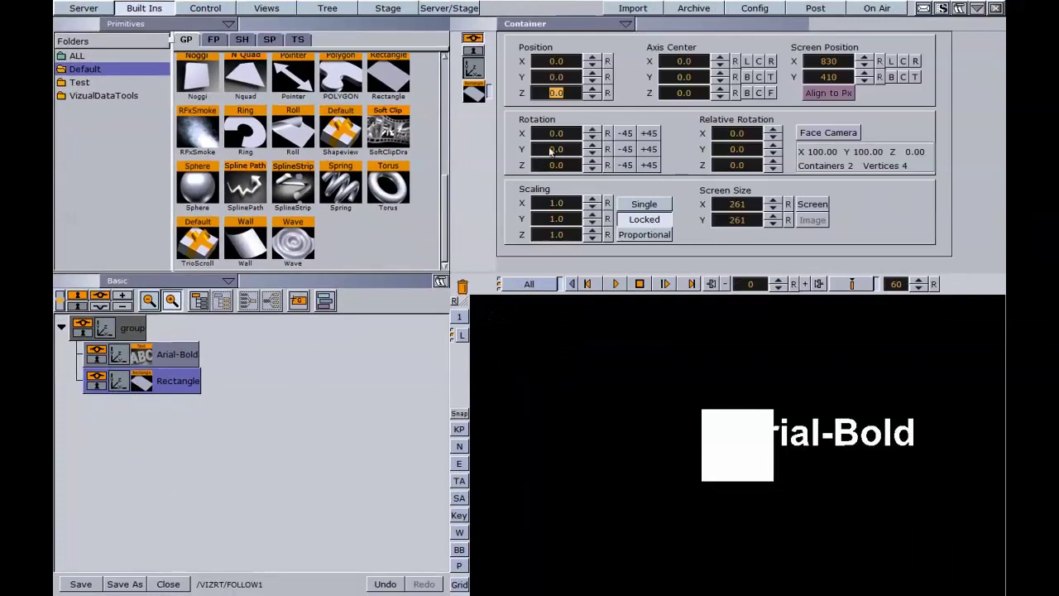
{"action": "left_click_drag", "start_coordinate": [553, 79], "coordinate": [482, 92]}
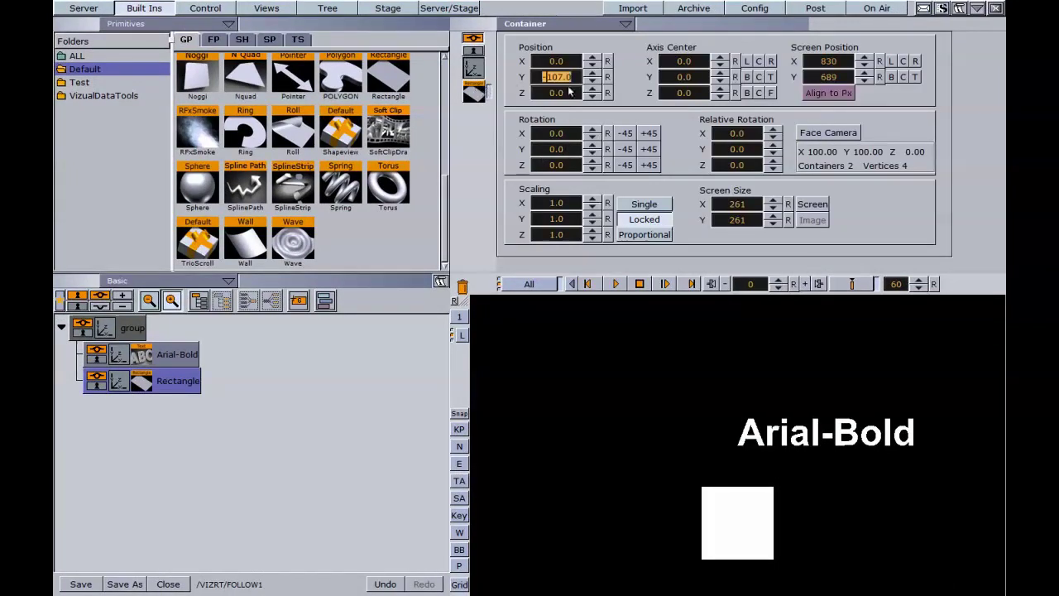
{"action": "left_click_drag", "start_coordinate": [563, 62], "coordinate": [557, 167]}
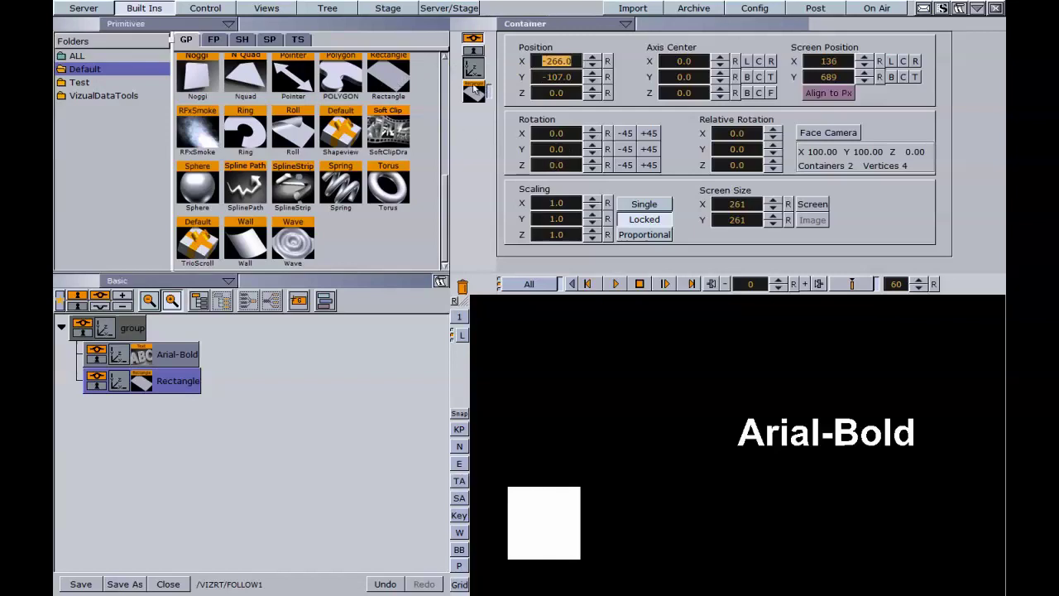
Resize the Rectangle to 100 by 50 and select Arial-Bold's position settings
{"action": "left_click", "coordinate": [474, 93]}
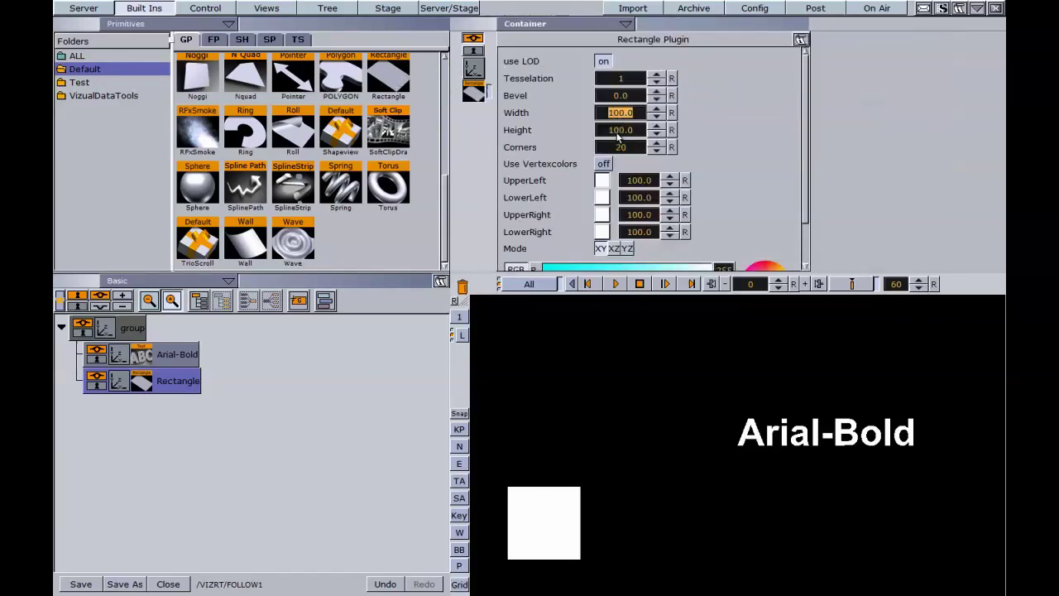
{"action": "left_click", "coordinate": [618, 131]}
{"action": "type", "text": "50"}
{"action": "key", "text": "Return"}
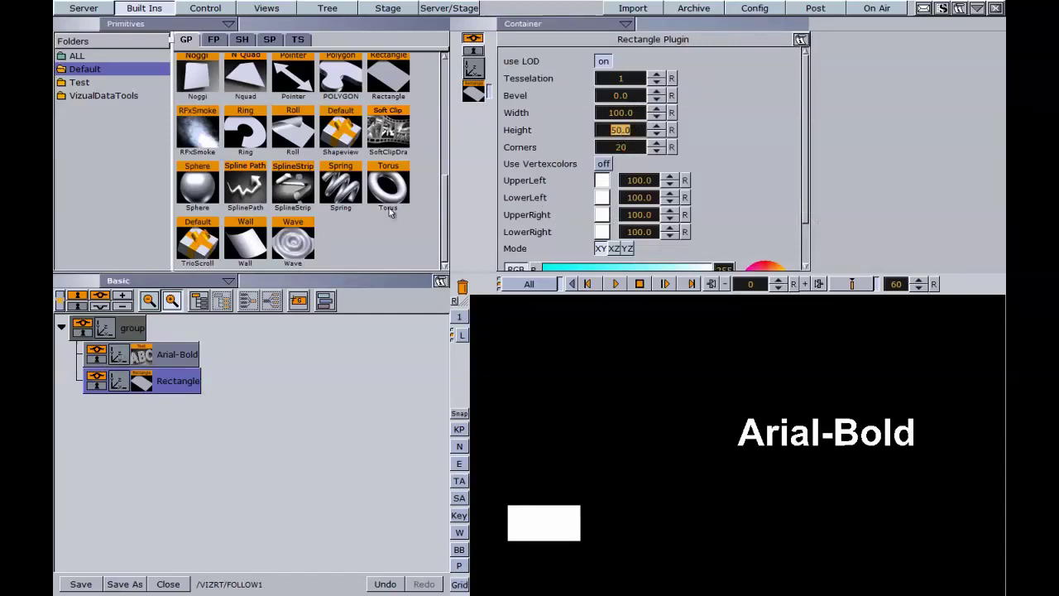
{"action": "left_click", "coordinate": [124, 364]}
{"action": "left_click", "coordinate": [567, 63]}
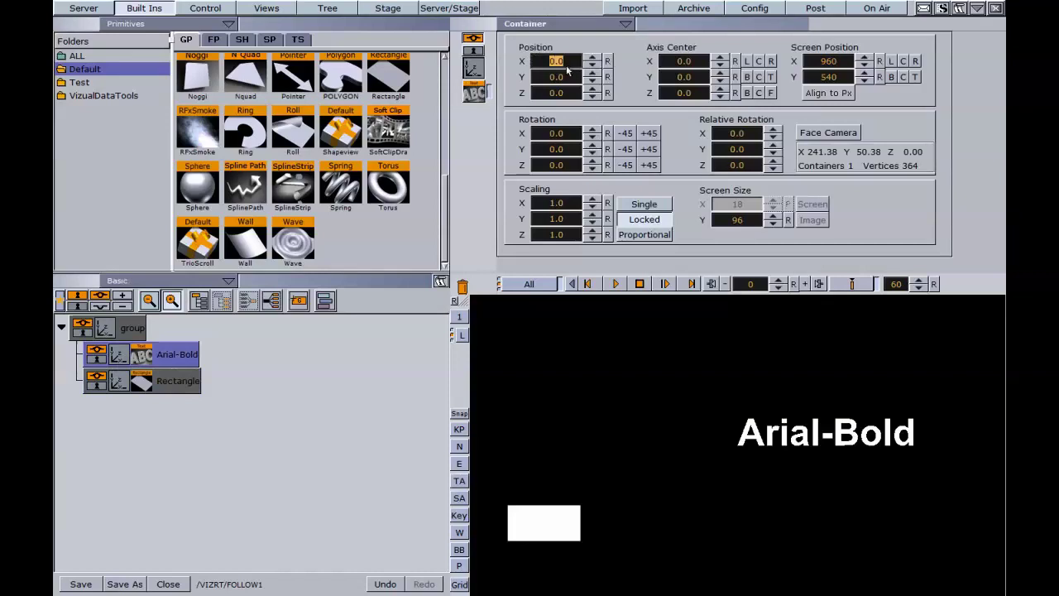
Move the Arial-Bold text to X -304, Y -124 and select the Rectangle
{"action": "left_click_drag", "start_coordinate": [572, 62], "coordinate": [480, 79]}
{"action": "middle_click_drag", "start_coordinate": [480, 79], "coordinate": [488, 105]}
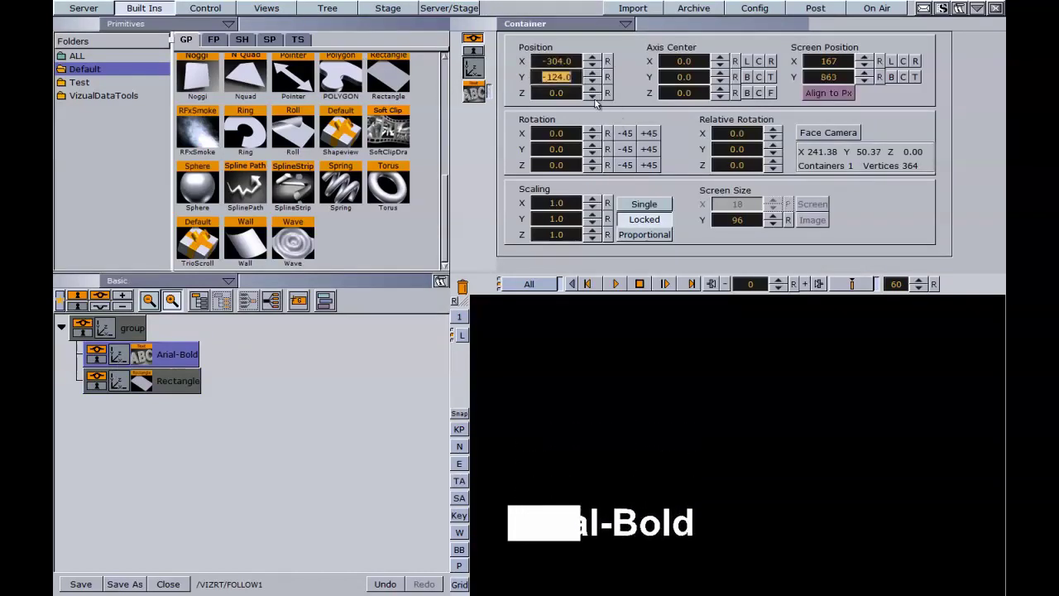
{"action": "key", "text": "Tab"}
{"action": "type", "text": "1"}
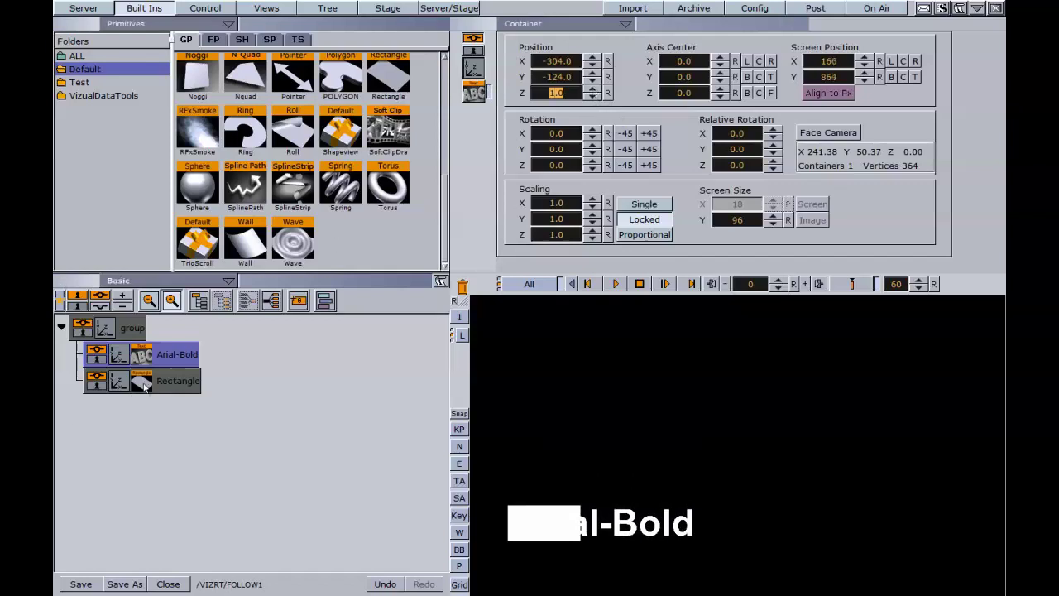
{"action": "left_click", "coordinate": [145, 386]}
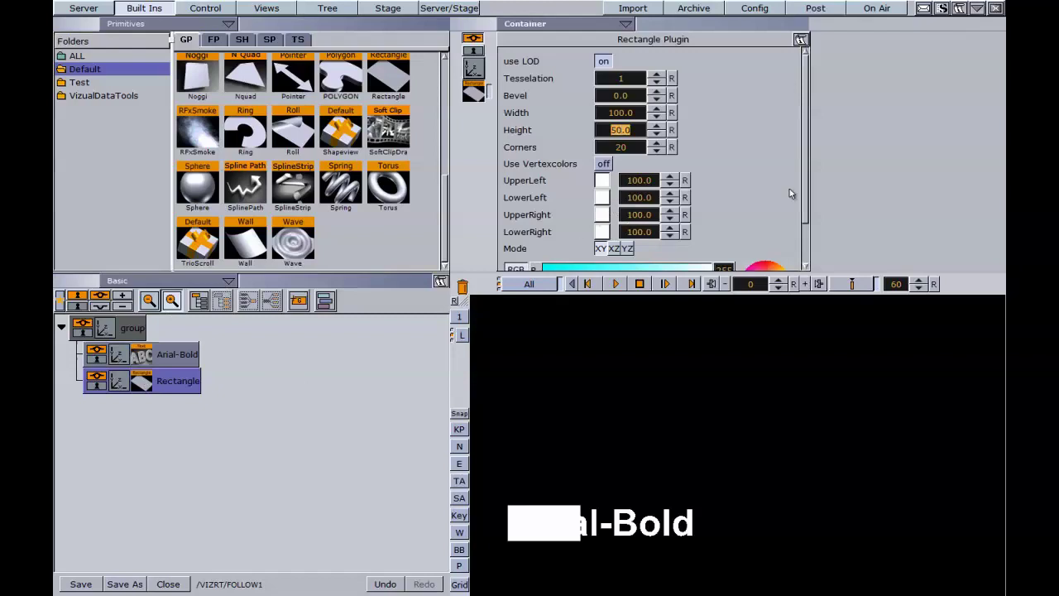
{"action": "scroll", "coordinate": [804, 185], "scroll_direction": "down", "scroll_amount": 2}
Enable Use Vertexcolors on the Rectangle and colour all four corners bright green
{"action": "left_click", "coordinate": [604, 124]}
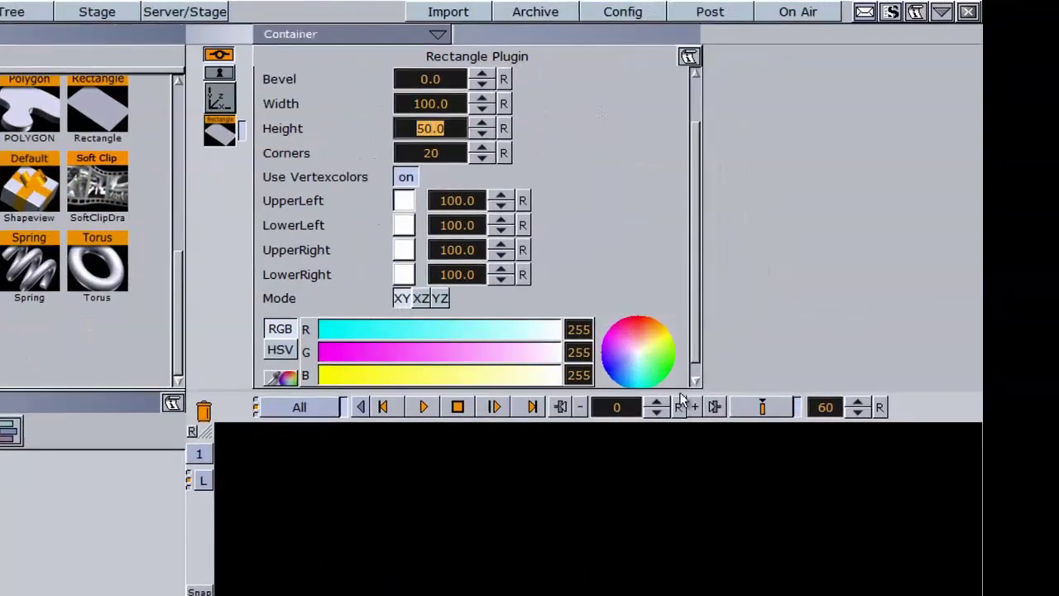
{"action": "left_click", "coordinate": [667, 364]}
{"action": "left_click", "coordinate": [338, 330]}
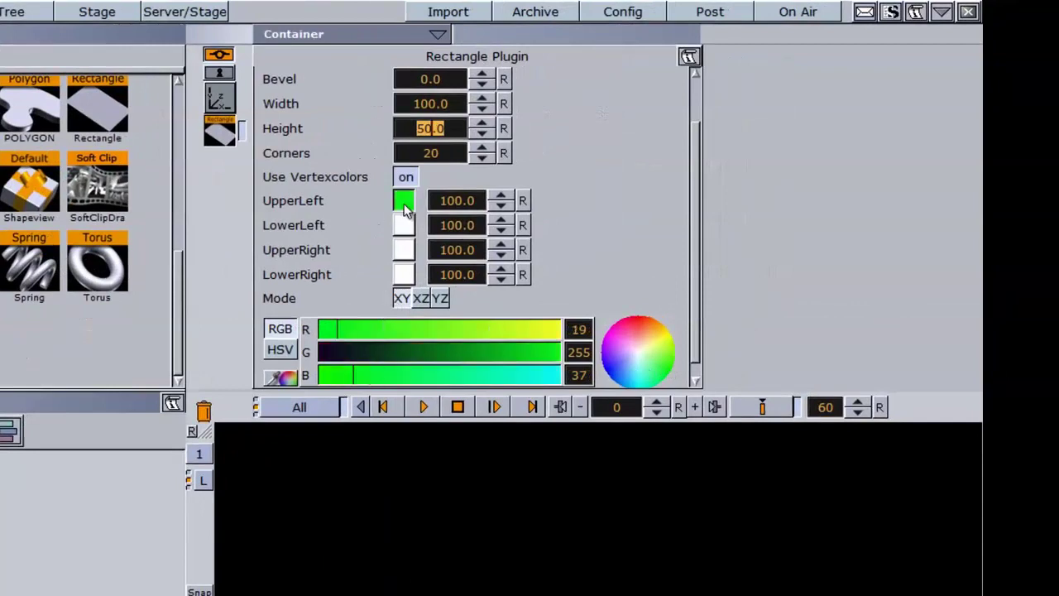
{"action": "left_click_drag", "start_coordinate": [414, 202], "coordinate": [403, 275]}
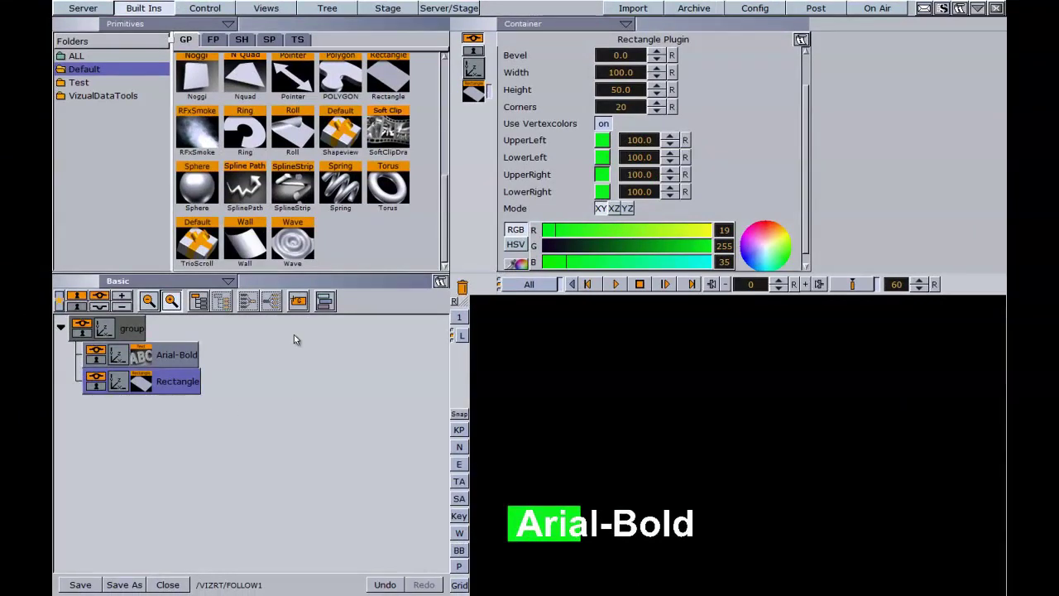
{"action": "left_click", "coordinate": [85, 8]}
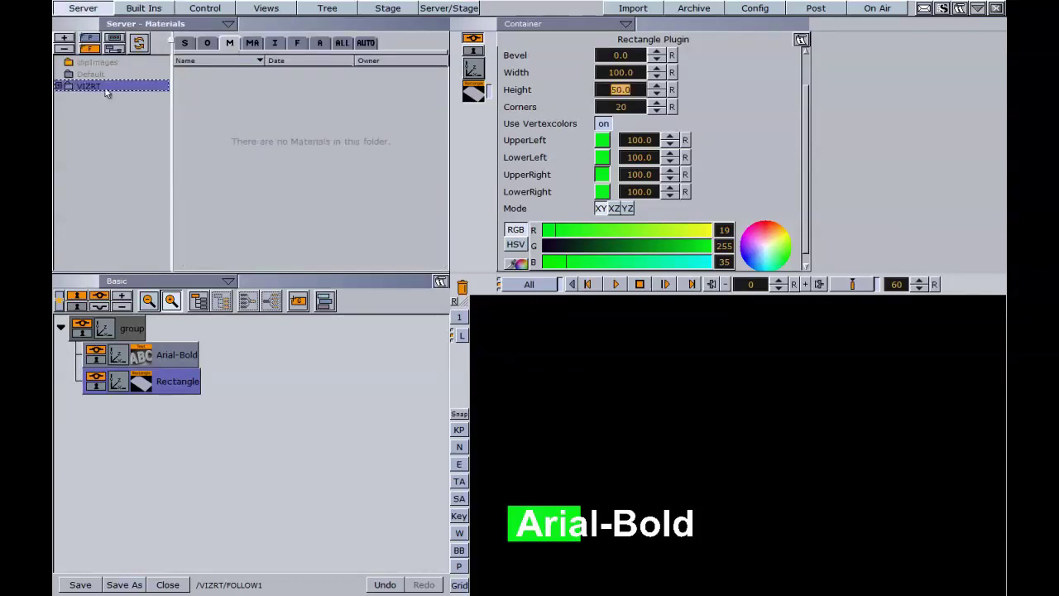
Apply the BLUE material to Arial-Bold, lowering G to 7 and B to 15
{"action": "left_click", "coordinate": [59, 87]}
{"action": "left_click", "coordinate": [103, 229]}
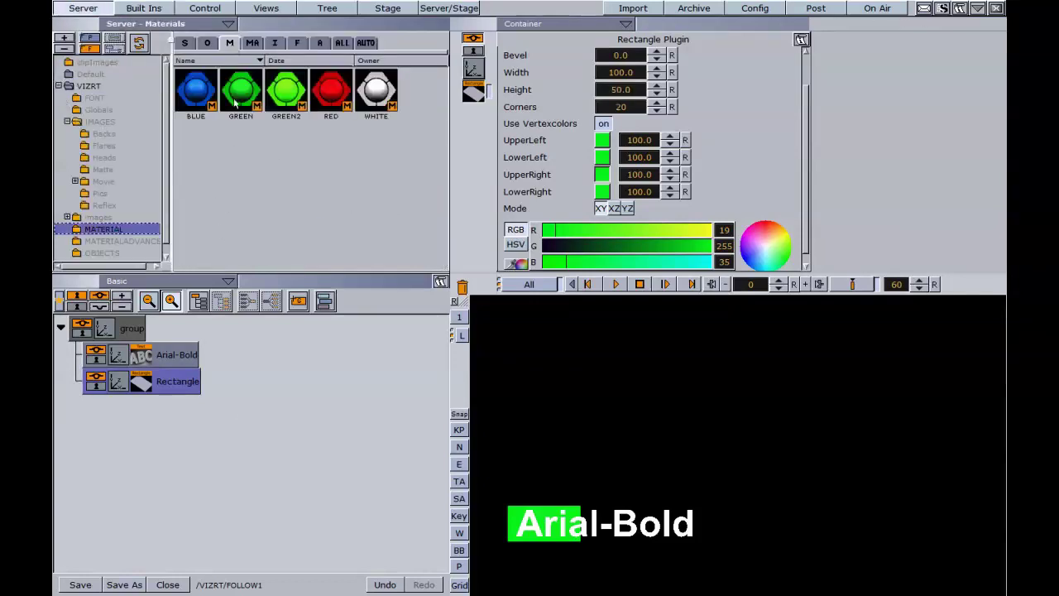
{"action": "left_click_drag", "start_coordinate": [196, 91], "coordinate": [173, 362]}
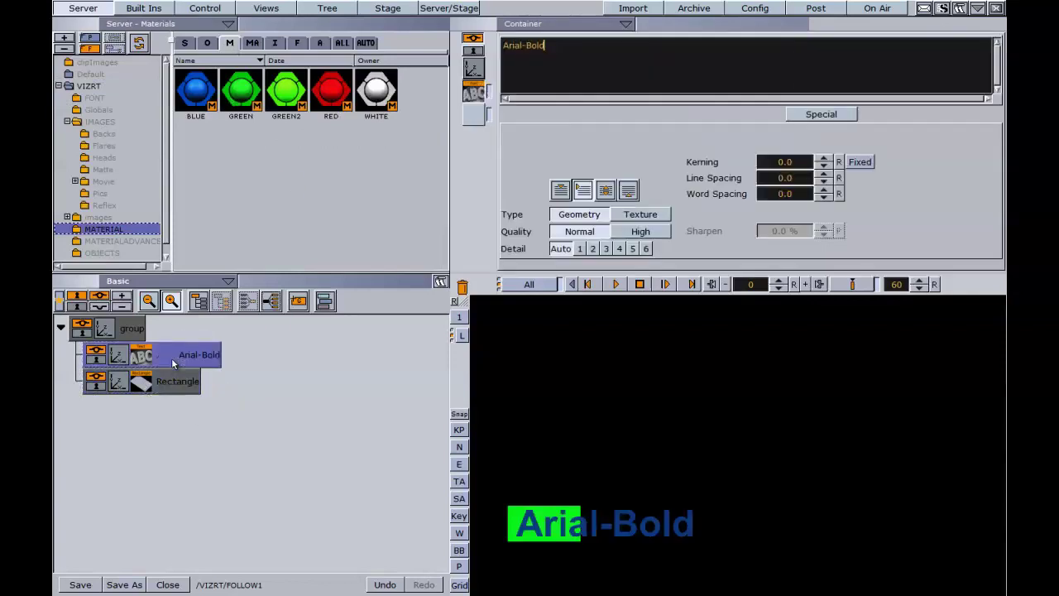
{"action": "left_click", "coordinate": [163, 355]}
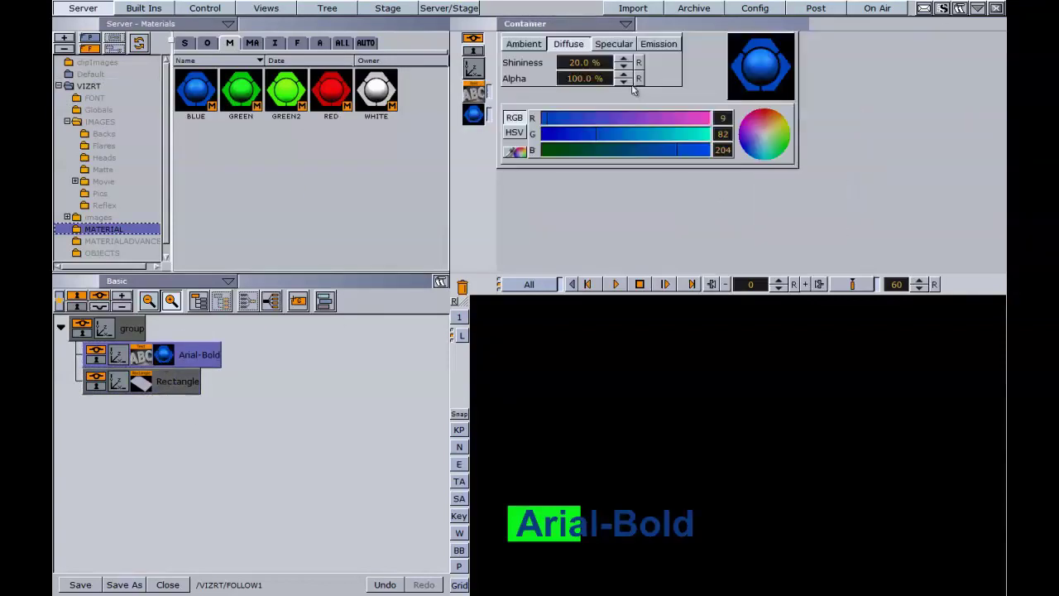
{"action": "left_click", "coordinate": [545, 133]}
{"action": "left_click", "coordinate": [552, 150]}
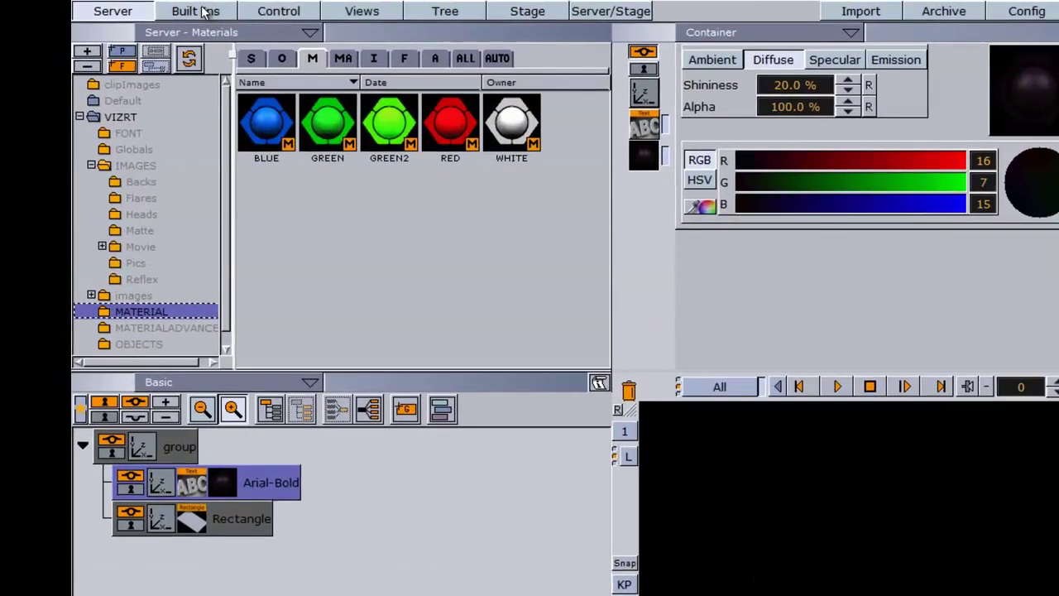
Attach the TextBG function plugin from the Tools folder to the Rectangle container
{"action": "left_click", "coordinate": [205, 12]}
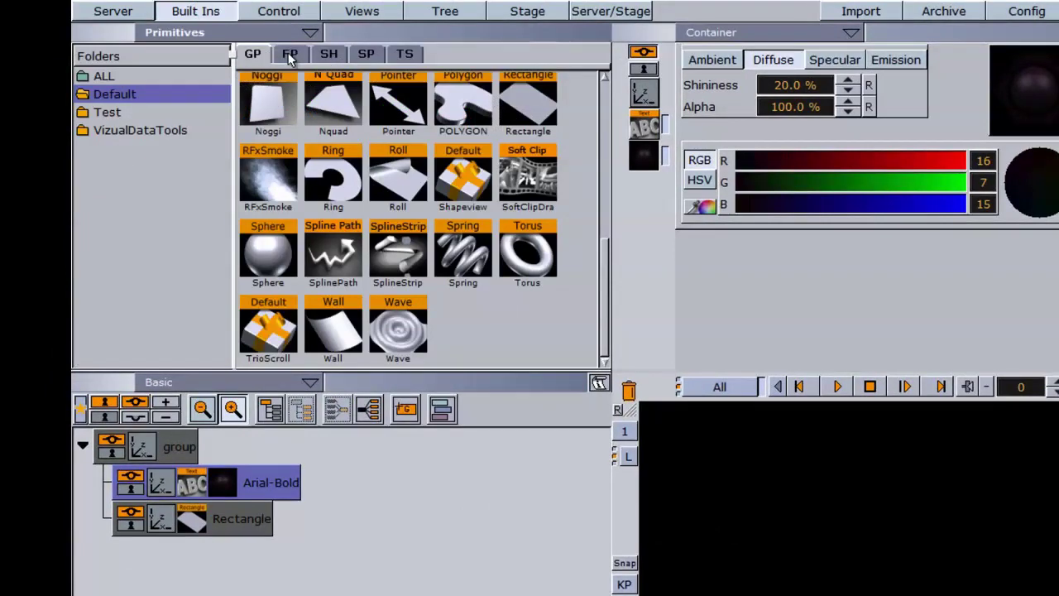
{"action": "left_click", "coordinate": [290, 54]}
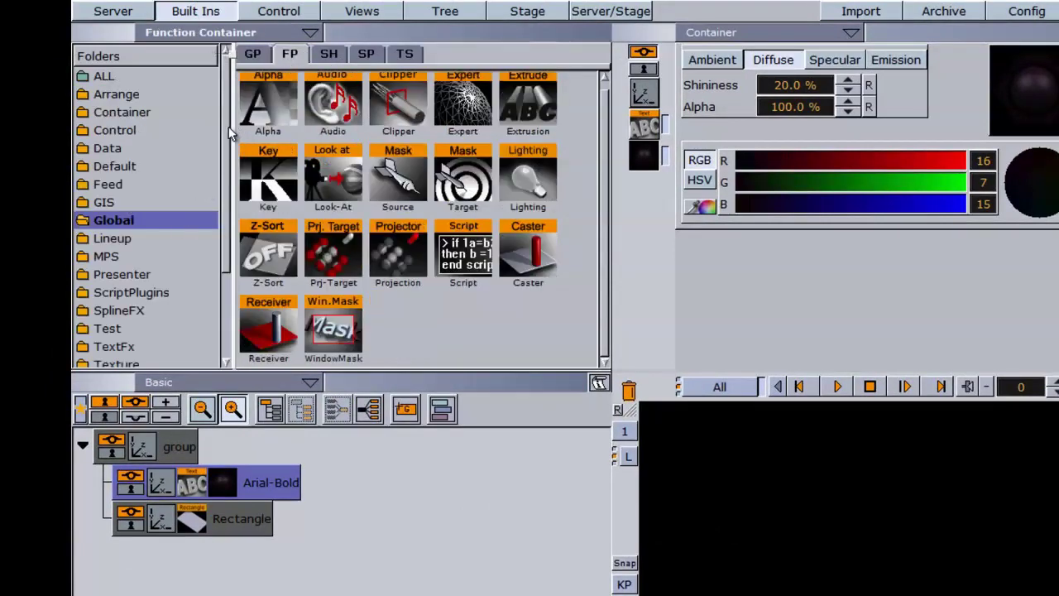
{"action": "scroll", "coordinate": [189, 198], "scroll_direction": "down", "scroll_amount": 3}
{"action": "left_click", "coordinate": [109, 286]}
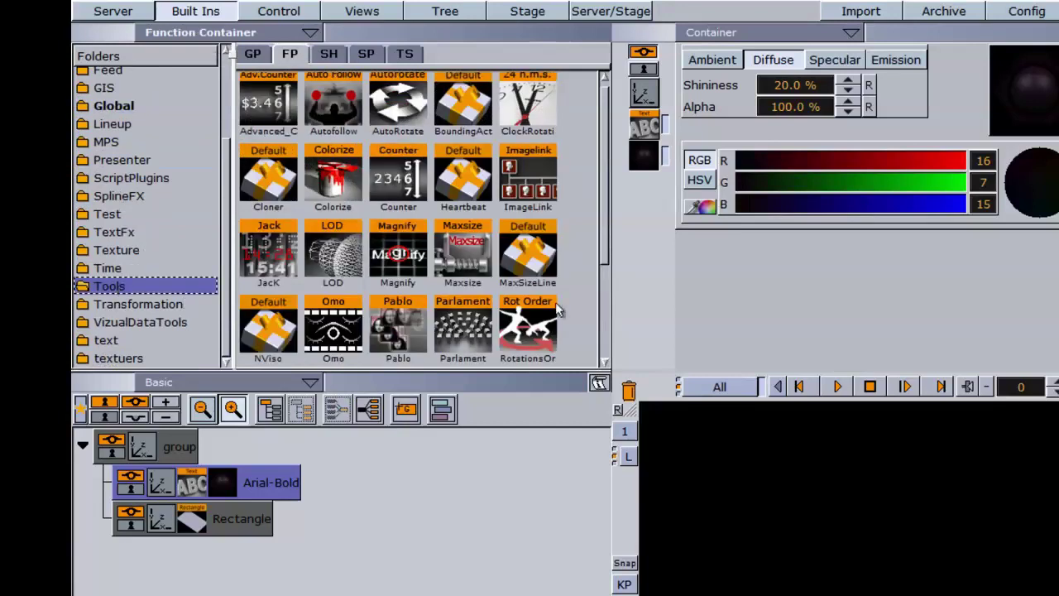
{"action": "left_click_drag", "start_coordinate": [610, 170], "coordinate": [595, 302]}
{"action": "left_click_drag", "start_coordinate": [487, 283], "coordinate": [237, 520]}
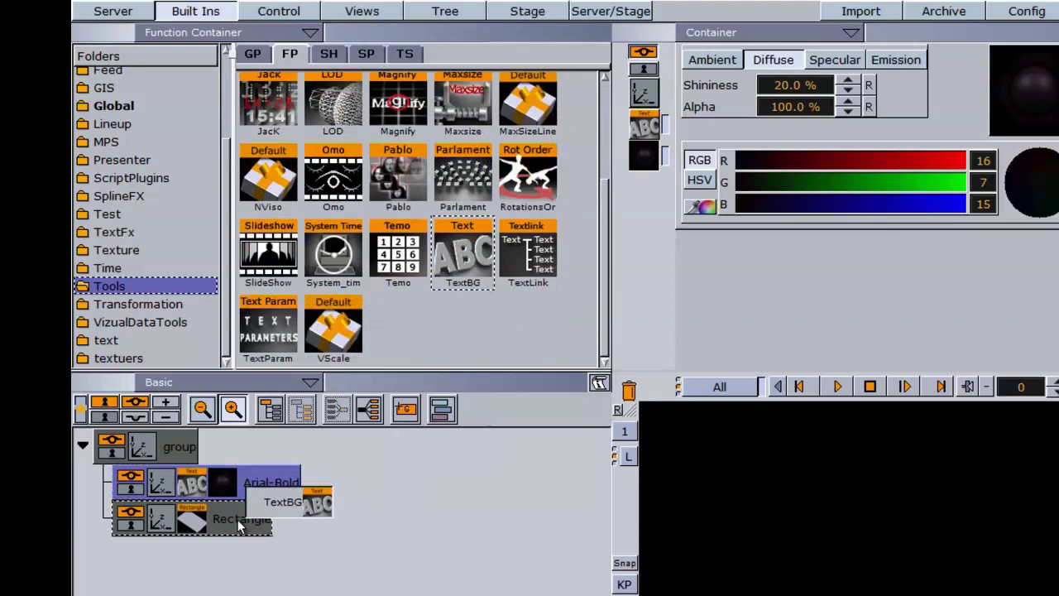
{"action": "mouse_move", "coordinate": [238, 520]}
{"action": "left_mouse_down"}
{"action": "mouse_move", "coordinate": [273, 482]}
{"action": "mouse_move", "coordinate": [240, 518]}
{"action": "left_mouse_up"}
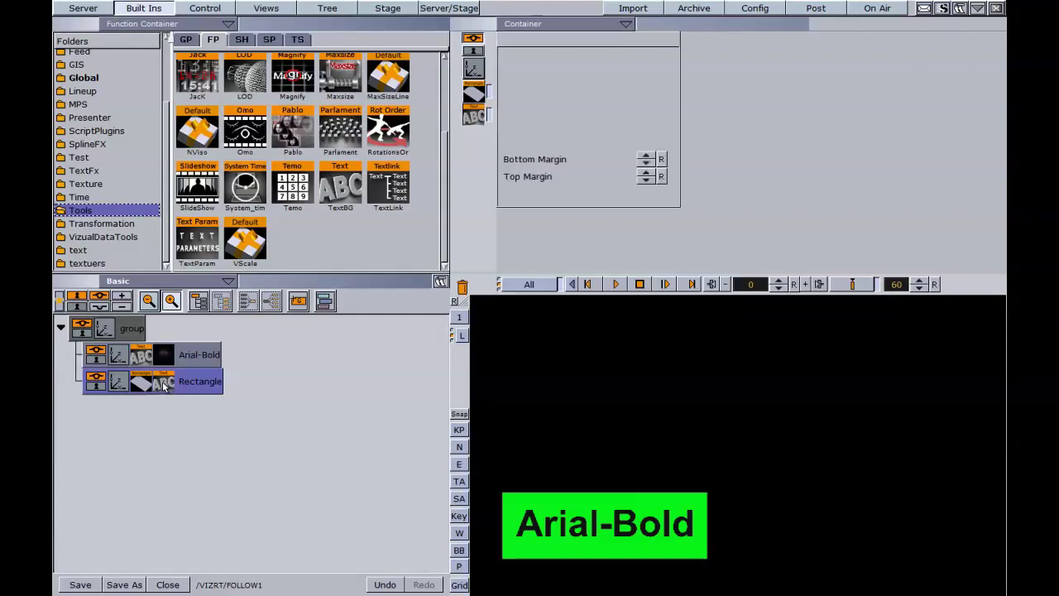
Set TextBG Size Parameter to SCALE, Text Container to PREV and Direction to X
{"action": "left_click", "coordinate": [164, 386]}
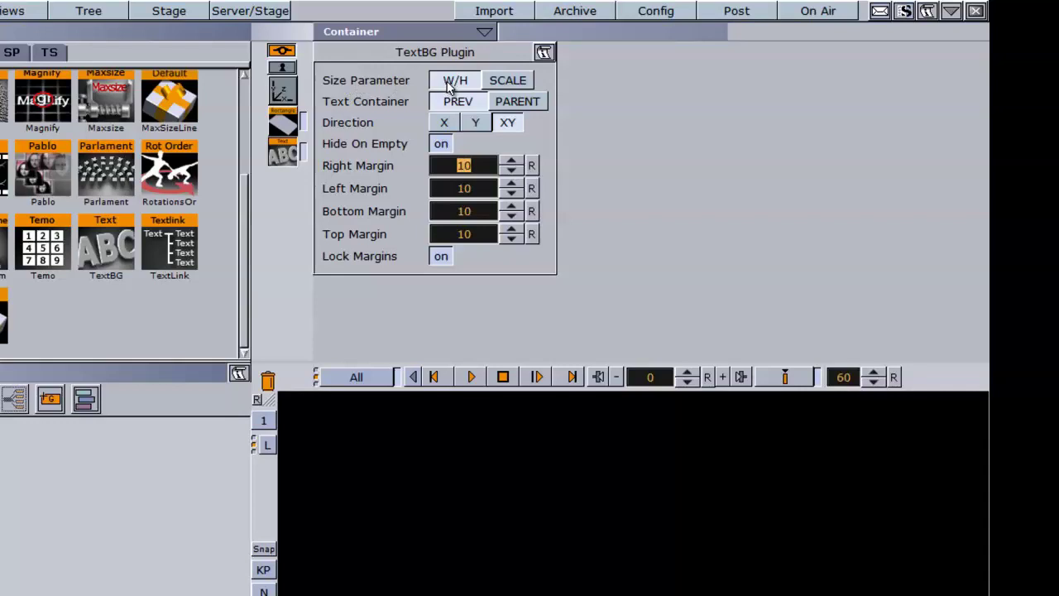
{"action": "left_click", "coordinate": [509, 83]}
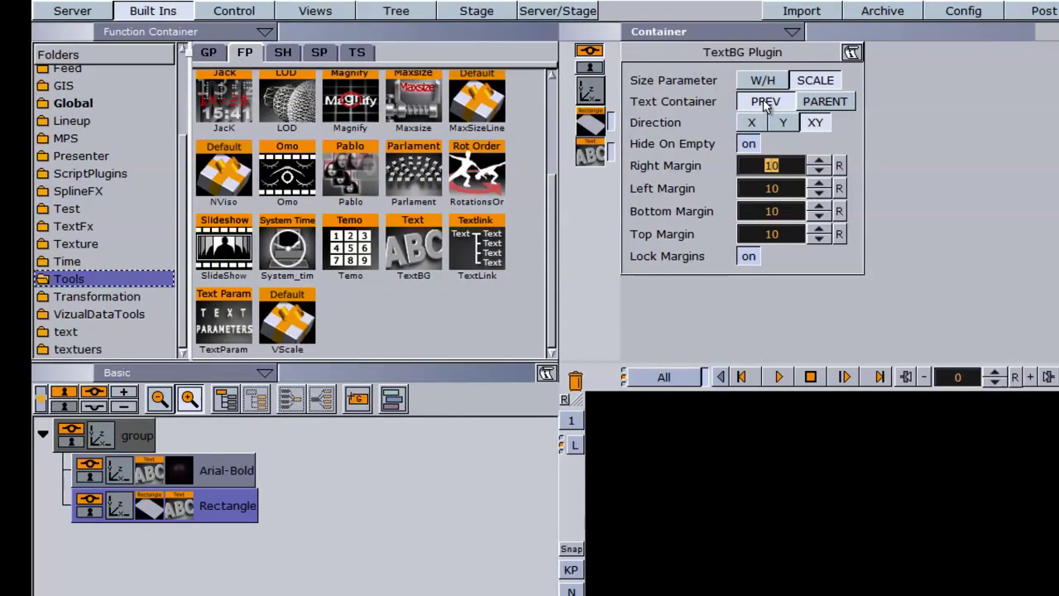
{"action": "left_click", "coordinate": [825, 101]}
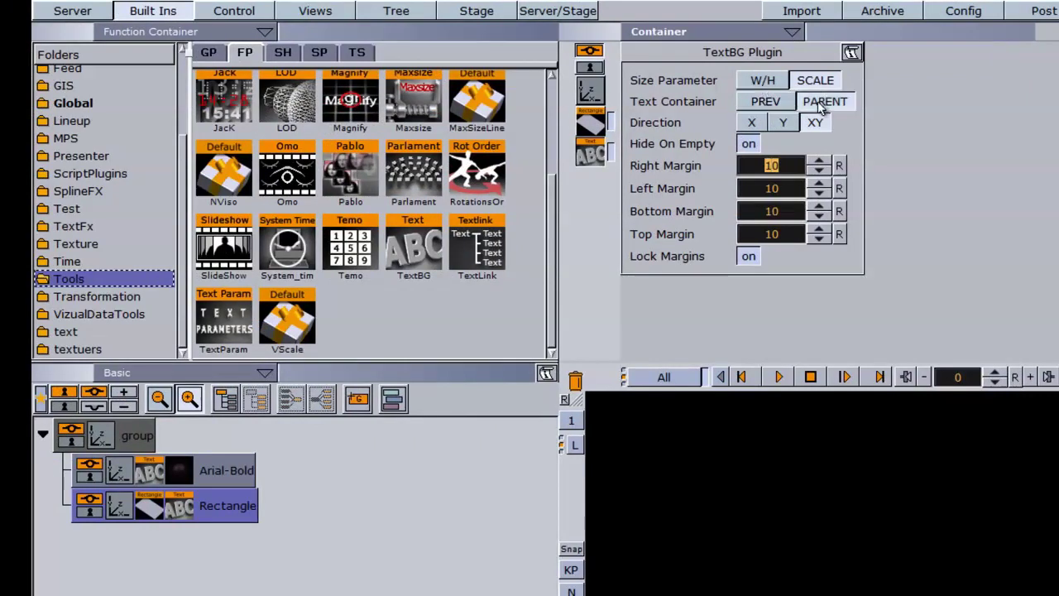
{"action": "left_click_drag", "start_coordinate": [248, 509], "coordinate": [285, 457]}
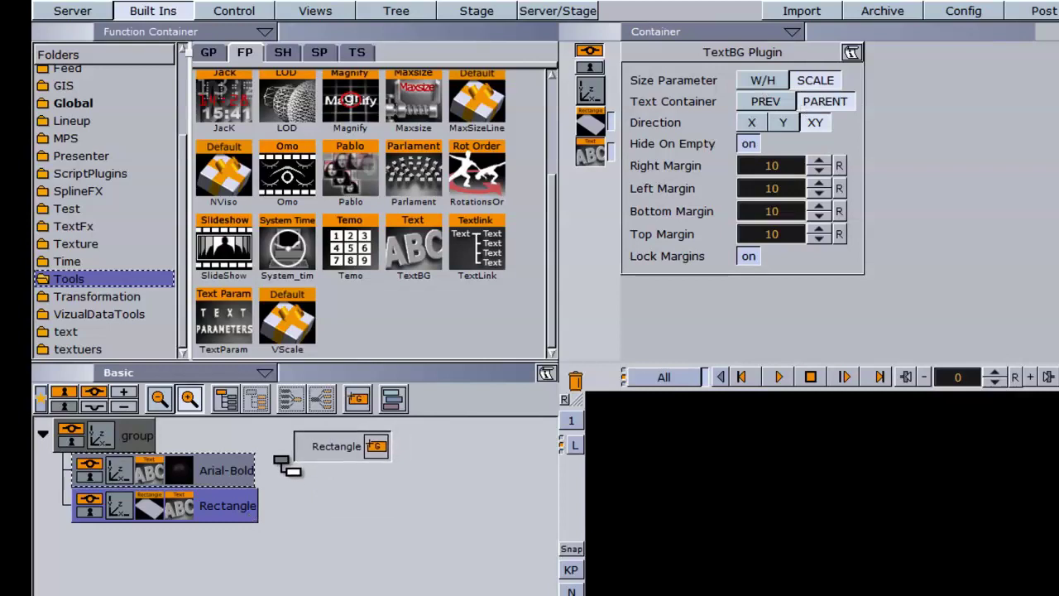
{"action": "left_click_drag", "start_coordinate": [276, 458], "coordinate": [149, 517]}
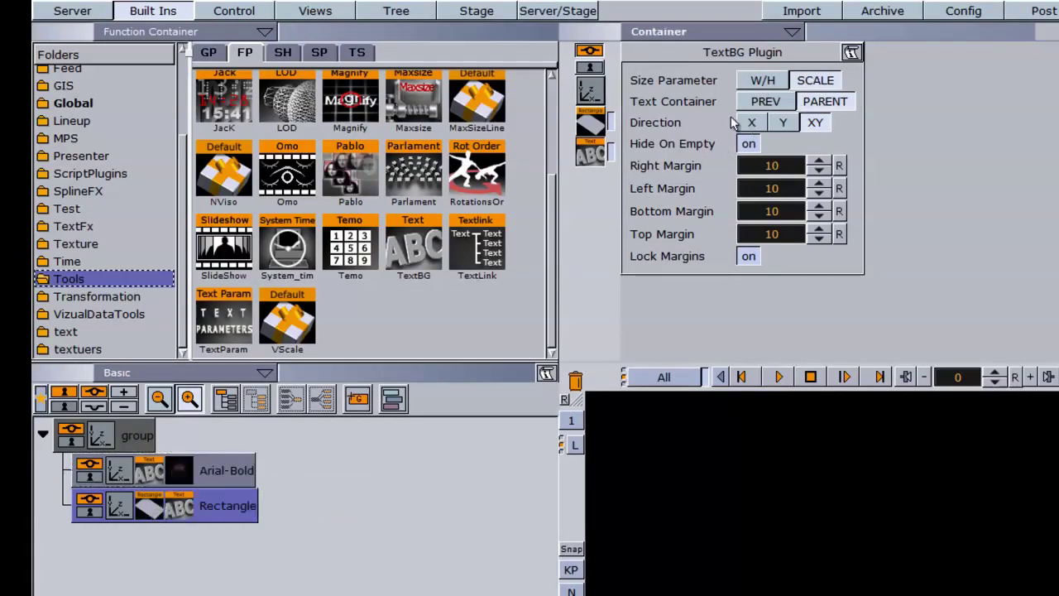
{"action": "left_click", "coordinate": [751, 105]}
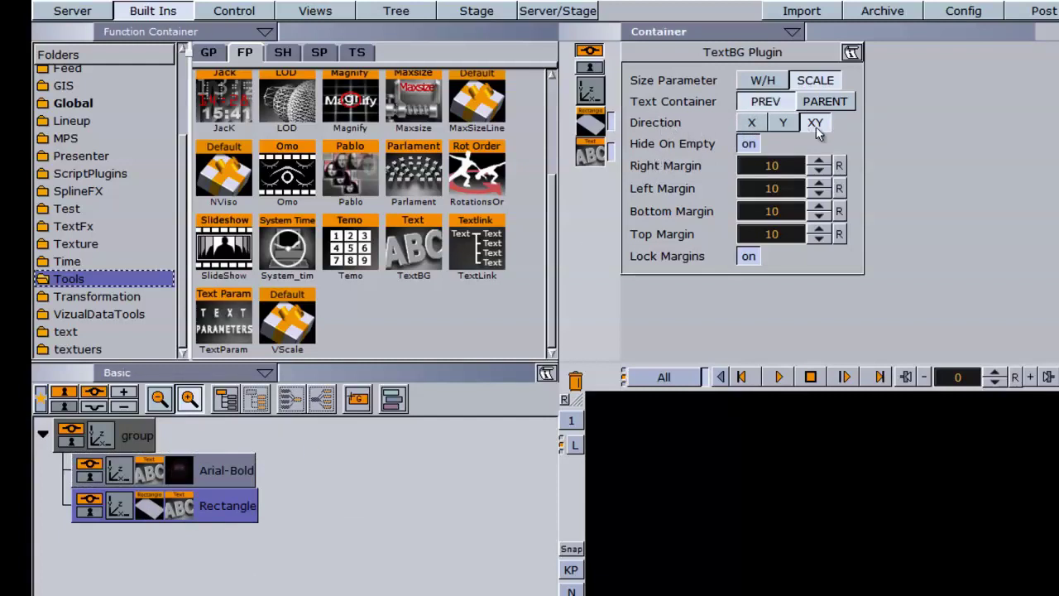
{"action": "left_click", "coordinate": [752, 123]}
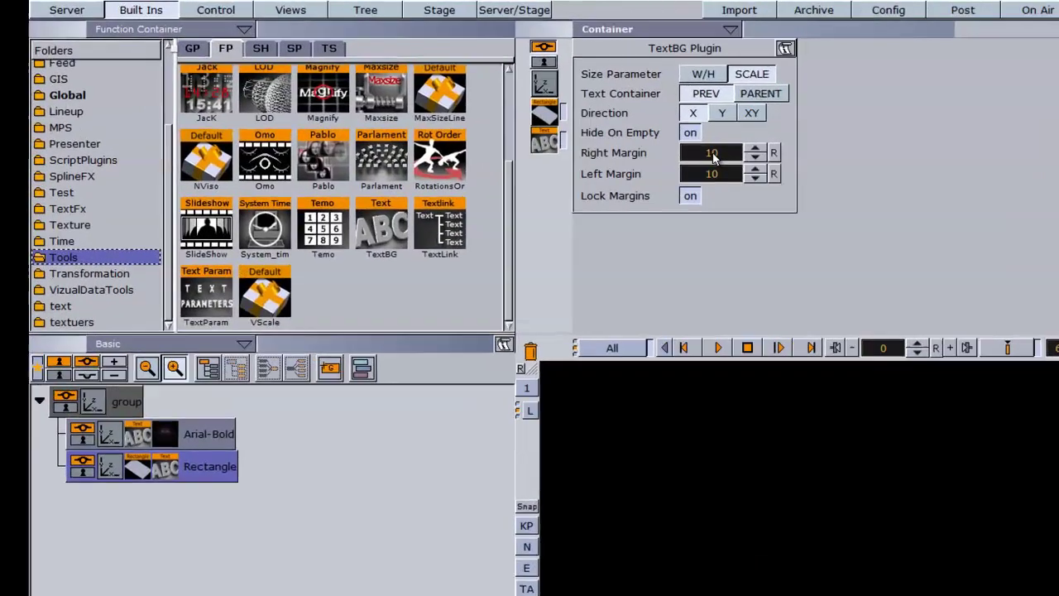
Set the TextBG right margin to 5 to match the left, with Lock Margins on
{"action": "left_click_drag", "start_coordinate": [589, 129], "coordinate": [592, 129]}
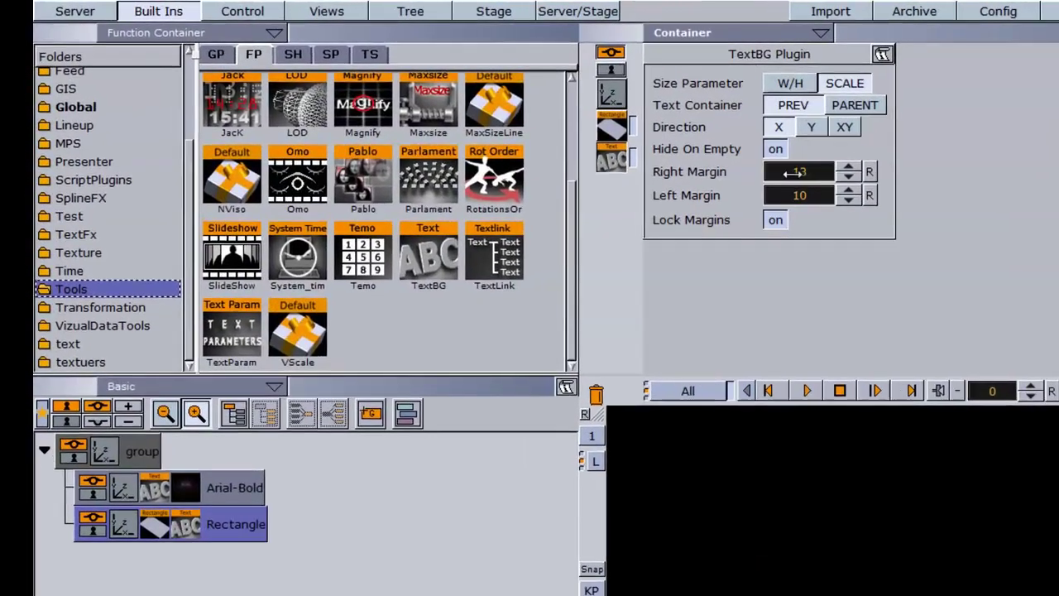
{"action": "left_click_drag", "start_coordinate": [799, 172], "coordinate": [783, 180]}
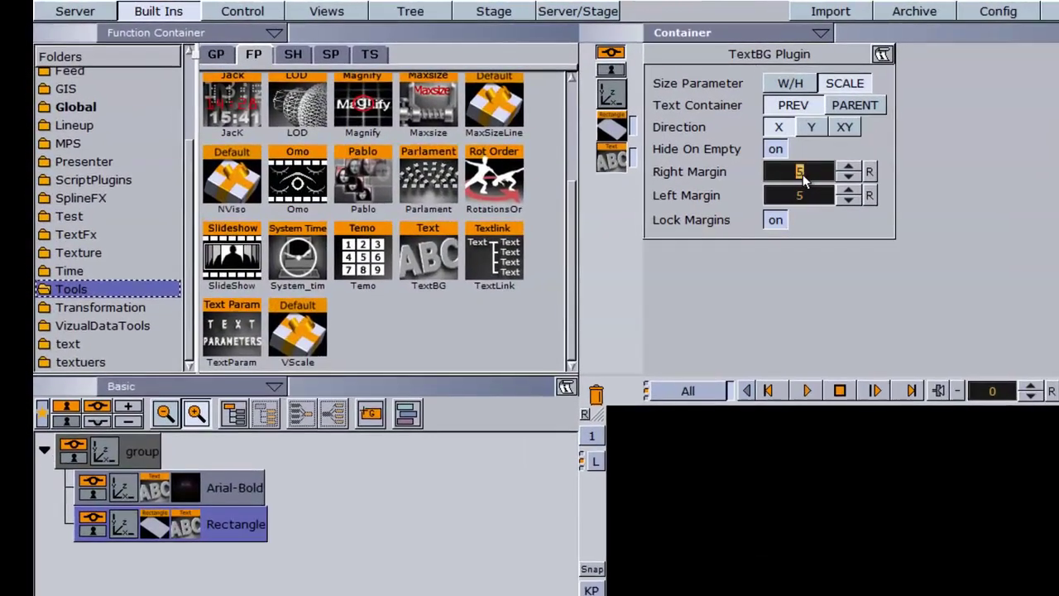
{"action": "left_click", "coordinate": [802, 181]}
{"action": "left_click", "coordinate": [776, 219]}
{"action": "left_click", "coordinate": [801, 172]}
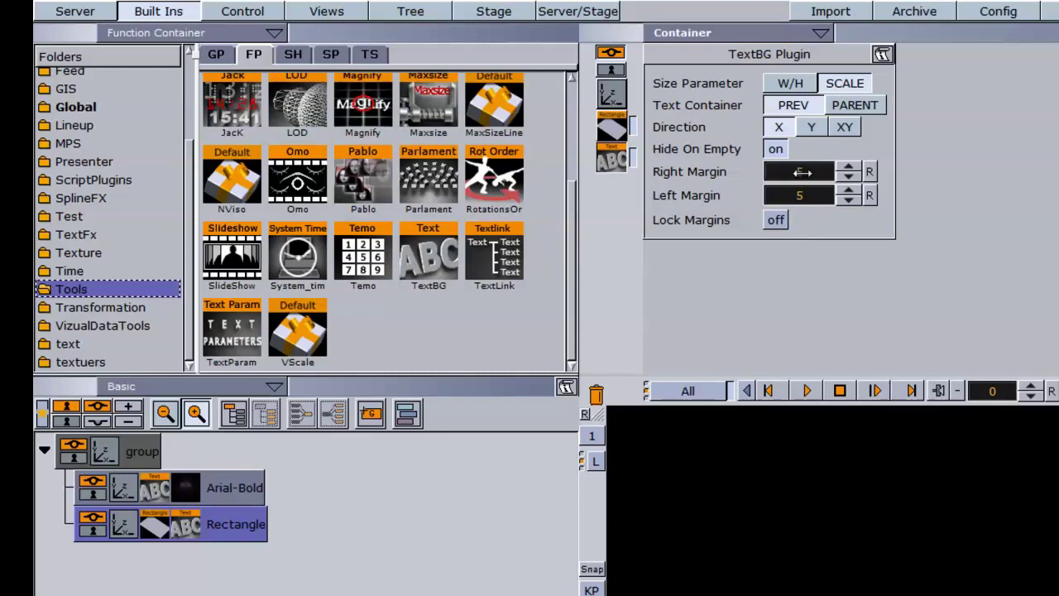
{"action": "left_click", "coordinate": [801, 171]}
{"action": "left_click", "coordinate": [776, 221]}
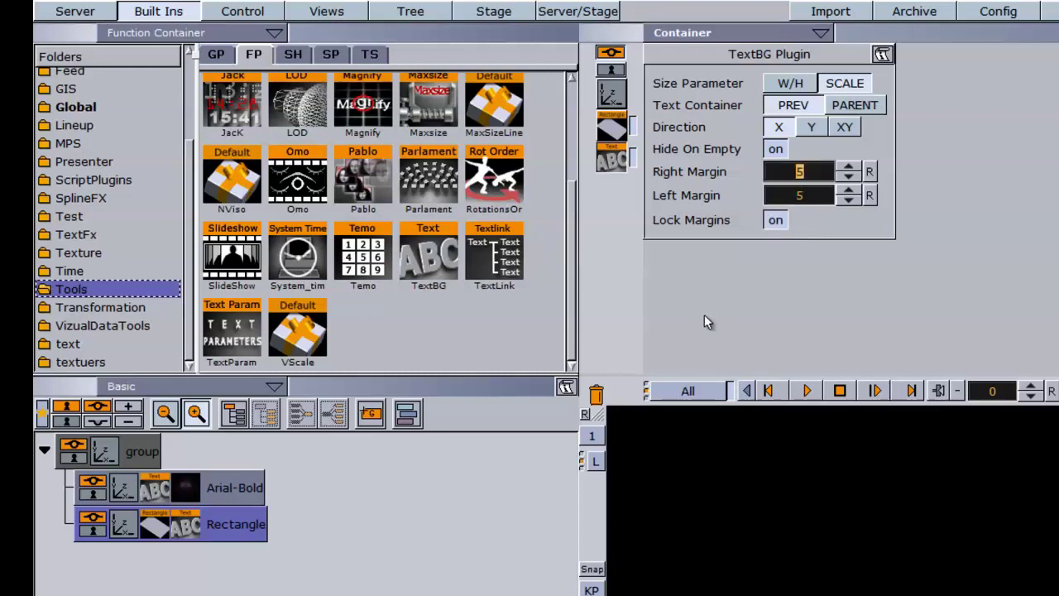
Test the backplate with long DKDK… text, trim back to DK, and lower Rectangle height to about 63
{"action": "left_click", "coordinate": [213, 485]}
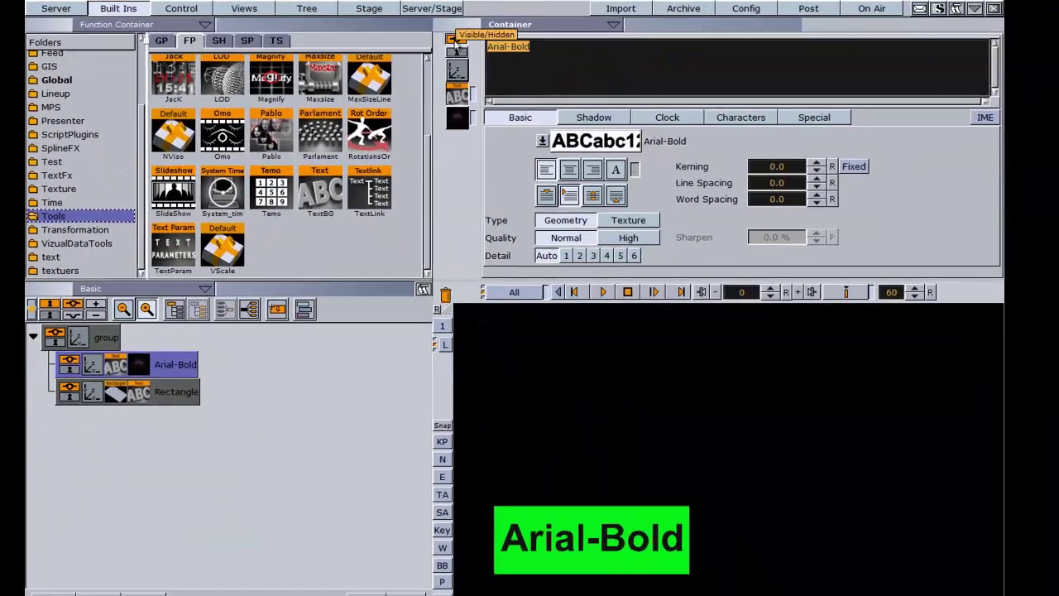
{"action": "type", "text": "DKDKDKDKDKDKDK"}
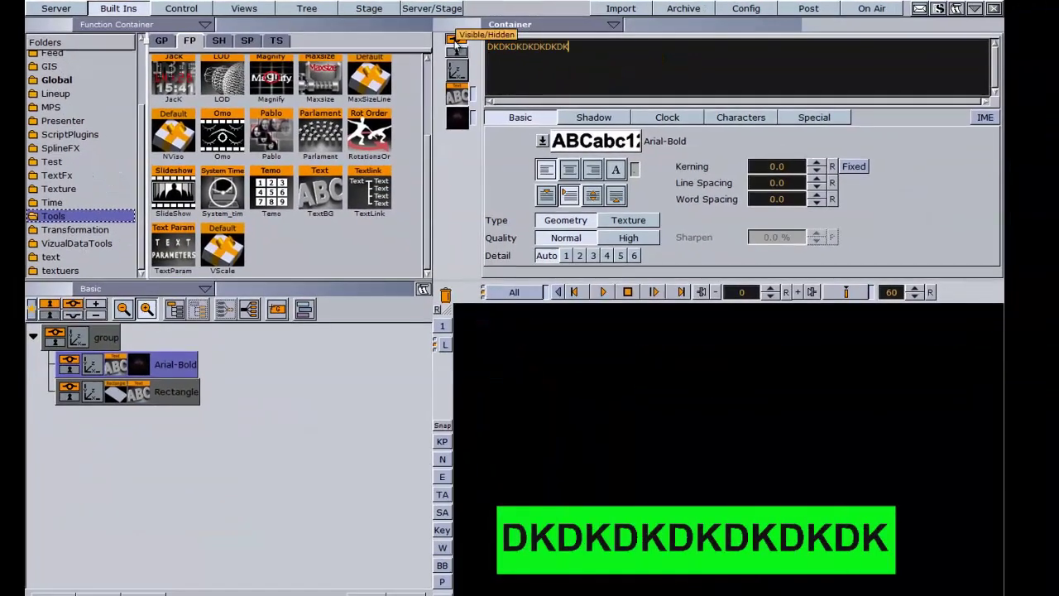
{"action": "key", "text": "BackSpace"}
{"action": "key", "text": "BackSpace"}
{"action": "key", "text": "BackSpace"}
{"action": "key", "text": "BackSpace"}
{"action": "key", "text": "BackSpace"}
{"action": "key", "text": "BackSpace"}
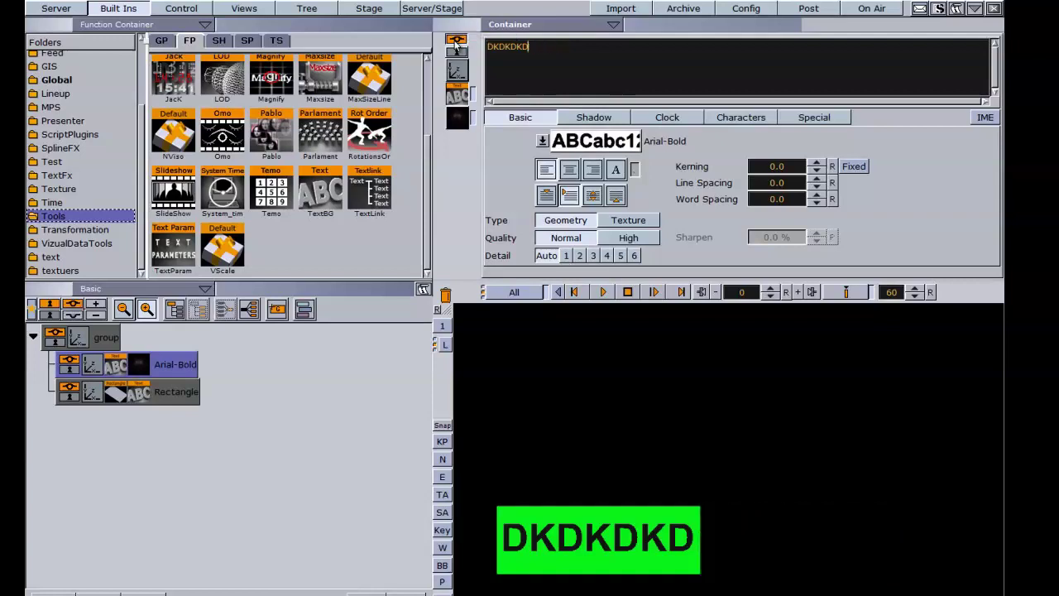
{"action": "key", "text": "BackSpace"}
{"action": "key", "text": "BackSpace"}
{"action": "key", "text": "BackSpace"}
{"action": "key", "text": "BackSpace"}
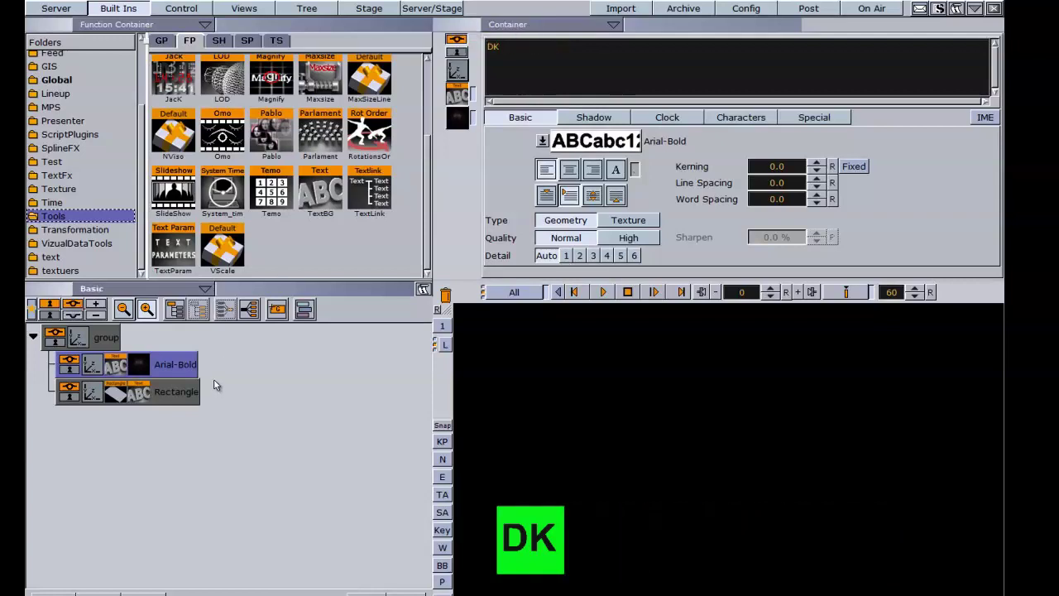
{"action": "left_click", "coordinate": [110, 397]}
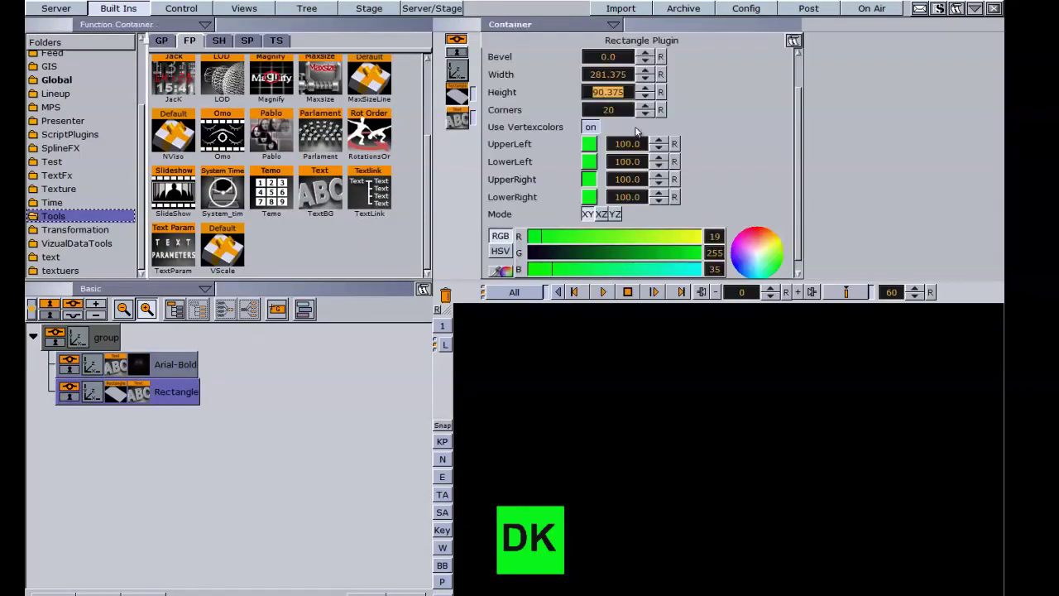
{"action": "left_click_drag", "start_coordinate": [623, 97], "coordinate": [469, 96]}
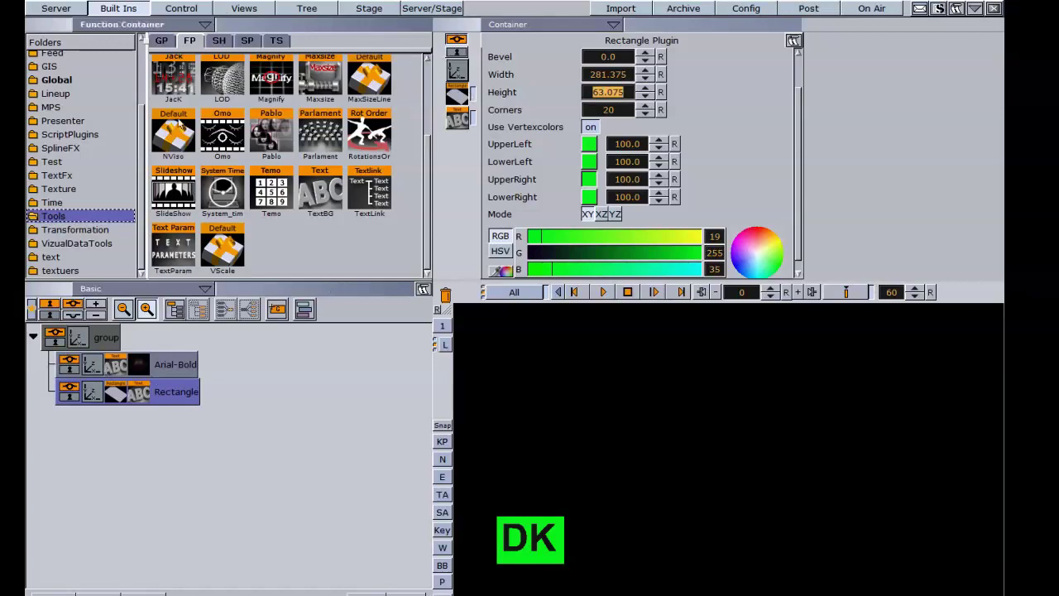
Add a new Rectangle from GP to the group with blue vertex colours
{"action": "left_click", "coordinate": [161, 41]}
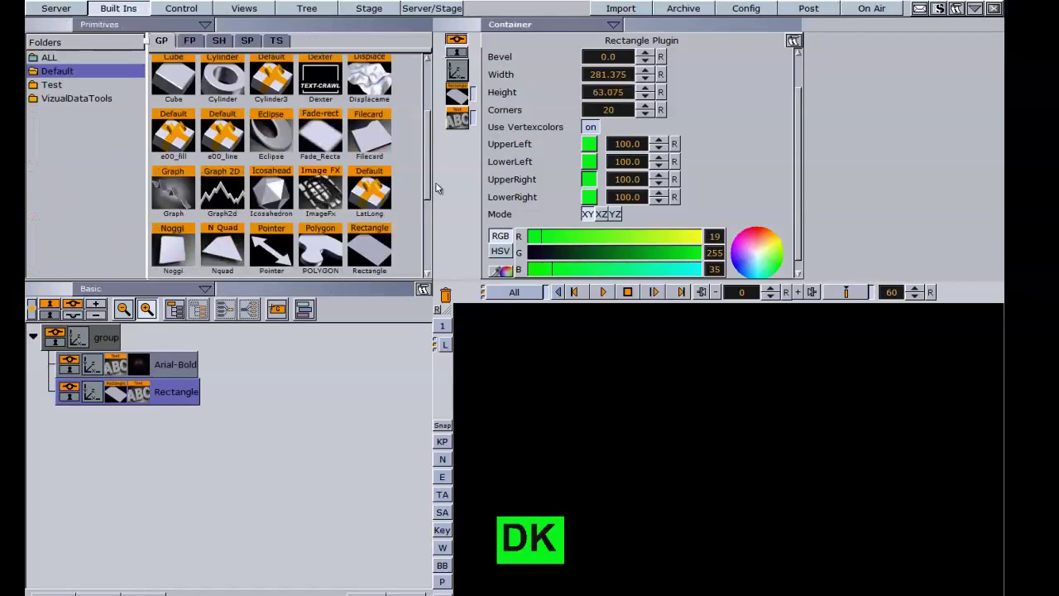
{"action": "scroll", "coordinate": [424, 190], "scroll_direction": "down", "scroll_amount": 2}
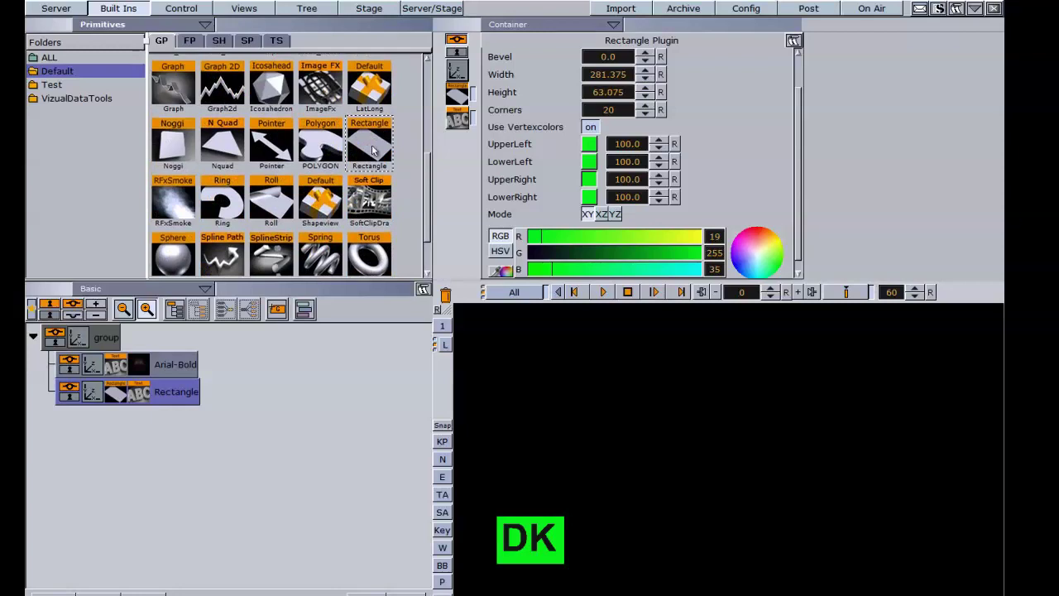
{"action": "left_click_drag", "start_coordinate": [371, 145], "coordinate": [107, 435]}
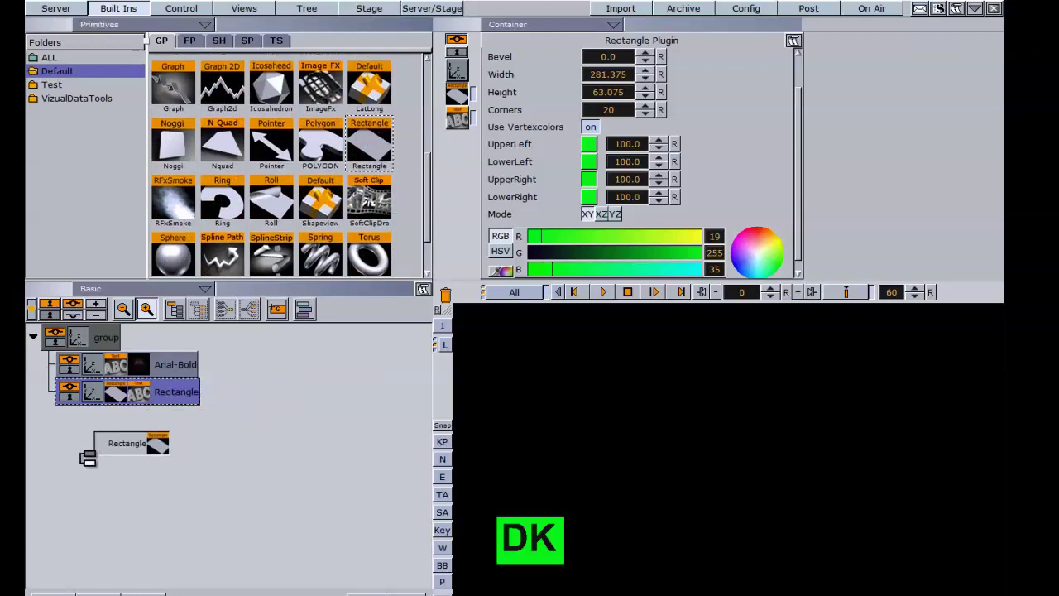
{"action": "left_click", "coordinate": [591, 126]}
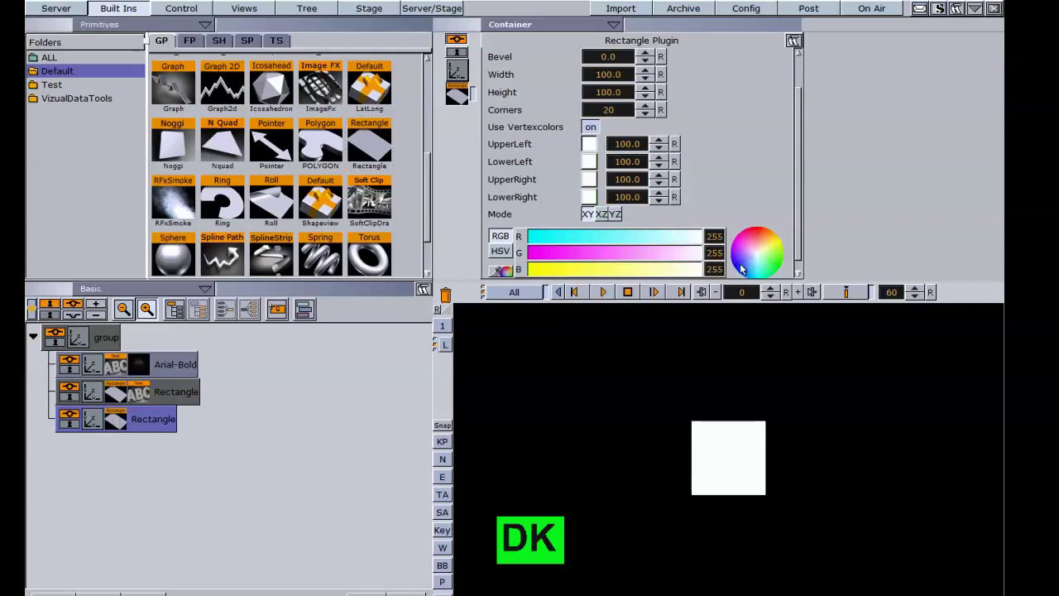
{"action": "left_click", "coordinate": [739, 255]}
{"action": "left_click_drag", "start_coordinate": [588, 145], "coordinate": [589, 197]}
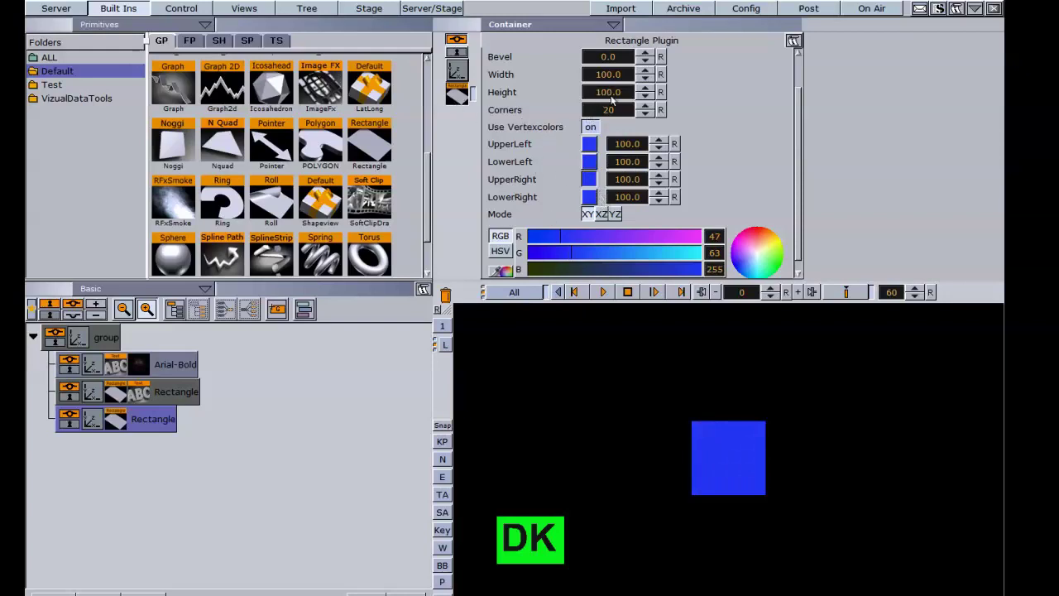
Narrow the blue rectangle into a thin bar and position it at -206, -92 beside DK
{"action": "left_click_drag", "start_coordinate": [620, 76], "coordinate": [376, 65]}
{"action": "left_click", "coordinate": [458, 72]}
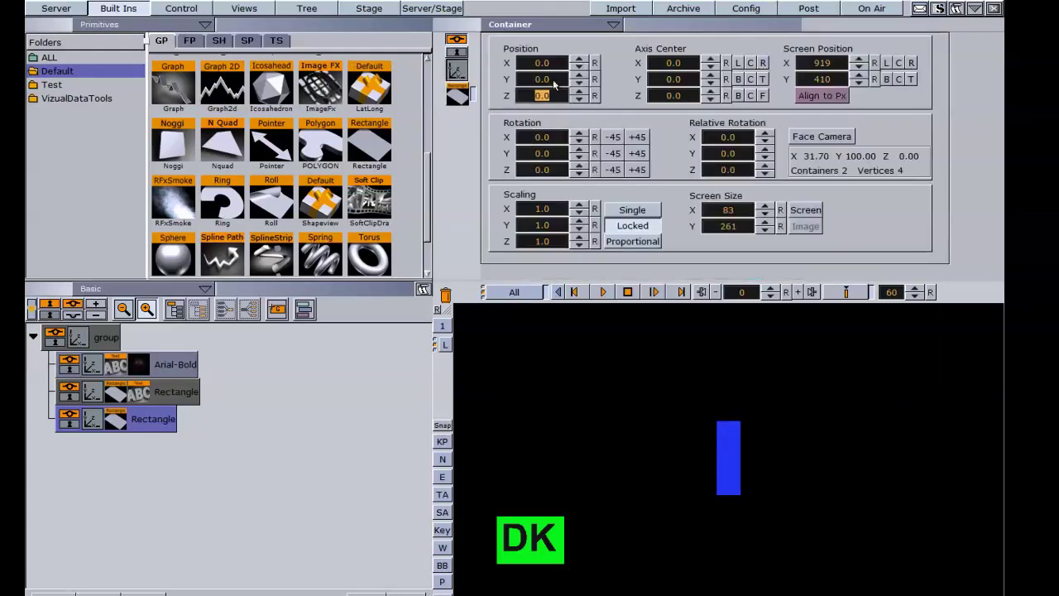
{"action": "left_click_drag", "start_coordinate": [542, 79], "coordinate": [492, 85]}
{"action": "mouse_move", "coordinate": [542, 63]}
{"action": "left_mouse_down"}
{"action": "mouse_move", "coordinate": [416, 63]}
{"action": "mouse_move", "coordinate": [558, 74]}
{"action": "left_mouse_up"}
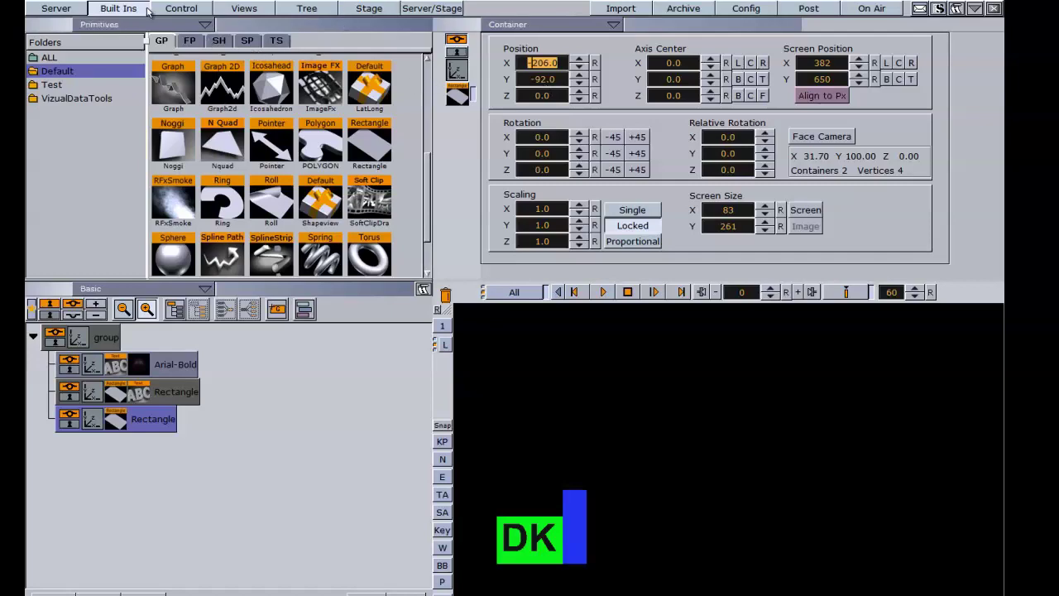
Attach the Auto Follow plugin from FP > Global to the blue Rectangle container
{"action": "left_click", "coordinate": [190, 40]}
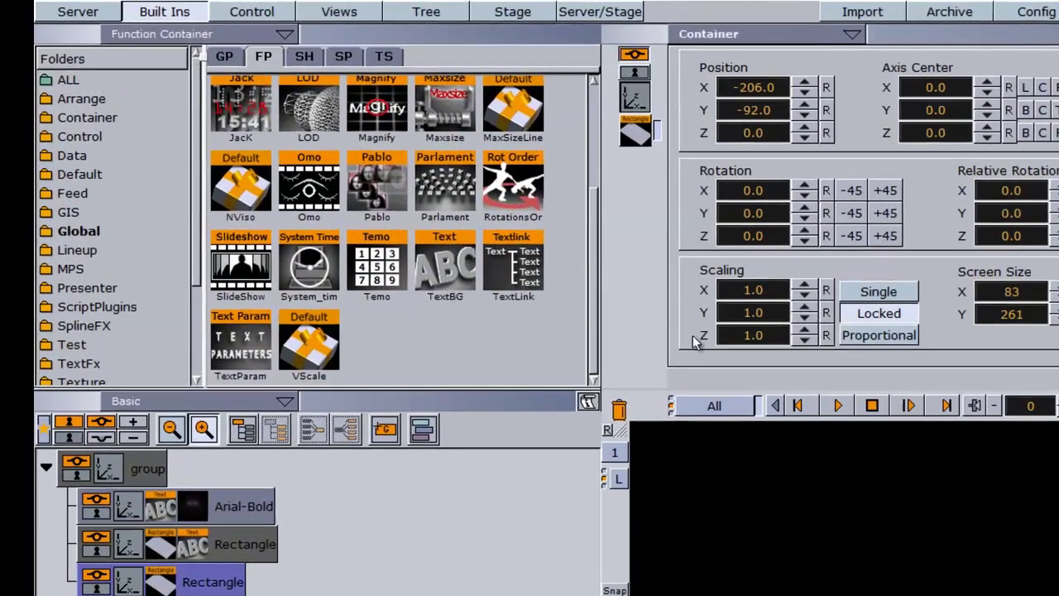
{"action": "scroll", "coordinate": [432, 205], "scroll_direction": "up", "scroll_amount": 1}
{"action": "scroll", "coordinate": [576, 273], "scroll_direction": "up", "scroll_amount": 1}
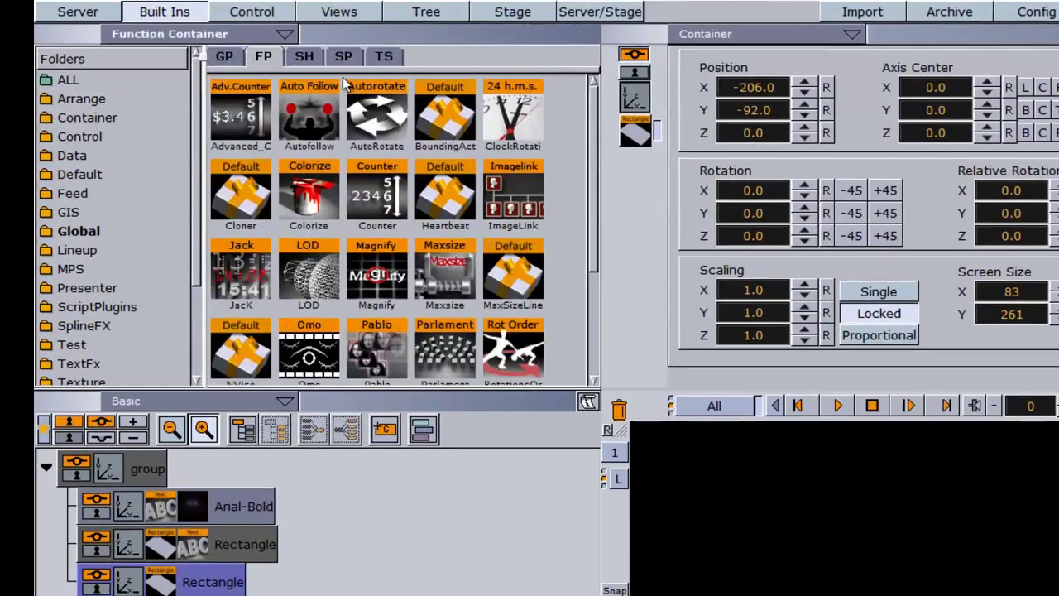
{"action": "left_click_drag", "start_coordinate": [315, 108], "coordinate": [216, 585]}
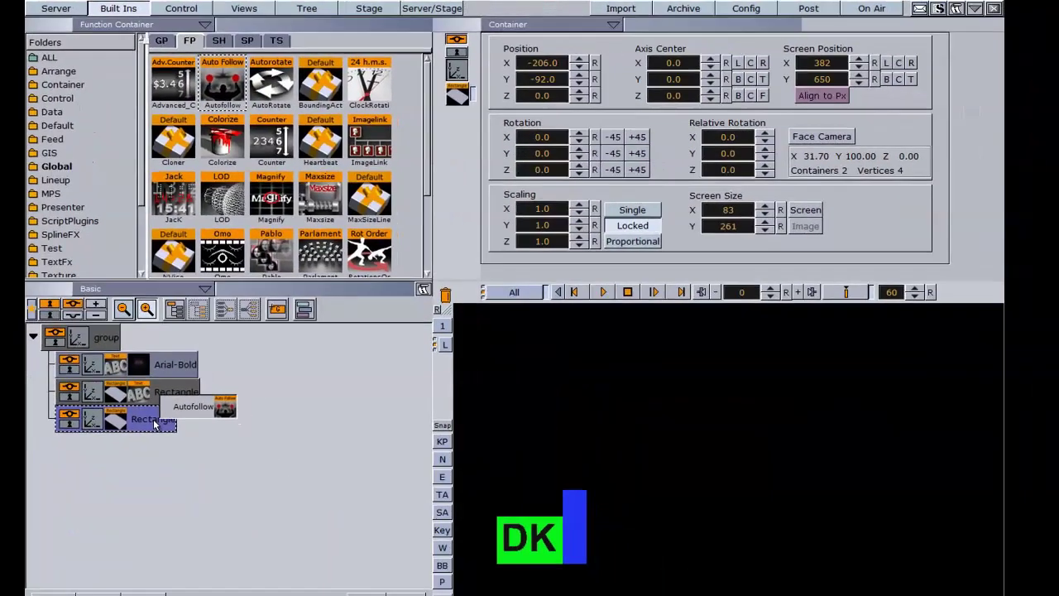
{"action": "left_click_drag", "start_coordinate": [154, 424], "coordinate": [156, 422]}
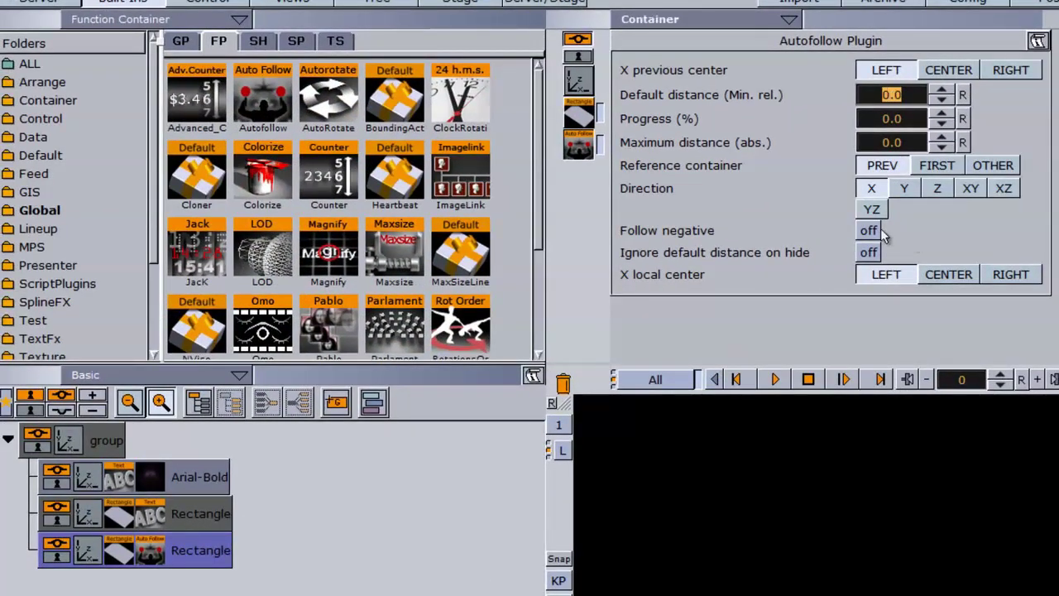
Set Autofollow reference to OTHER with Arial-Bold as container and X local center CENTER
{"action": "left_click", "coordinate": [995, 165]}
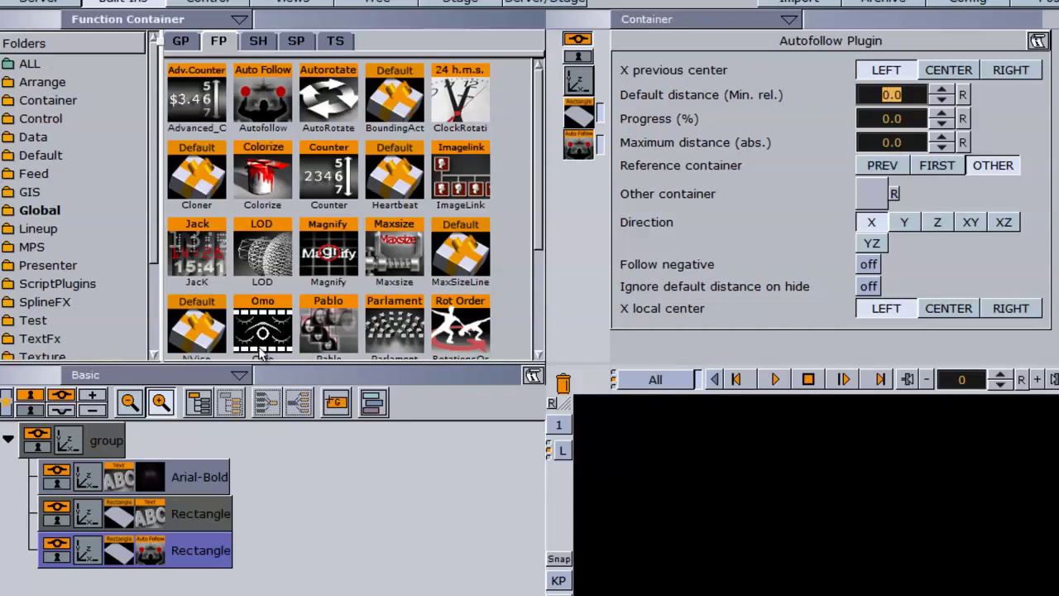
{"action": "left_click_drag", "start_coordinate": [205, 478], "coordinate": [871, 190]}
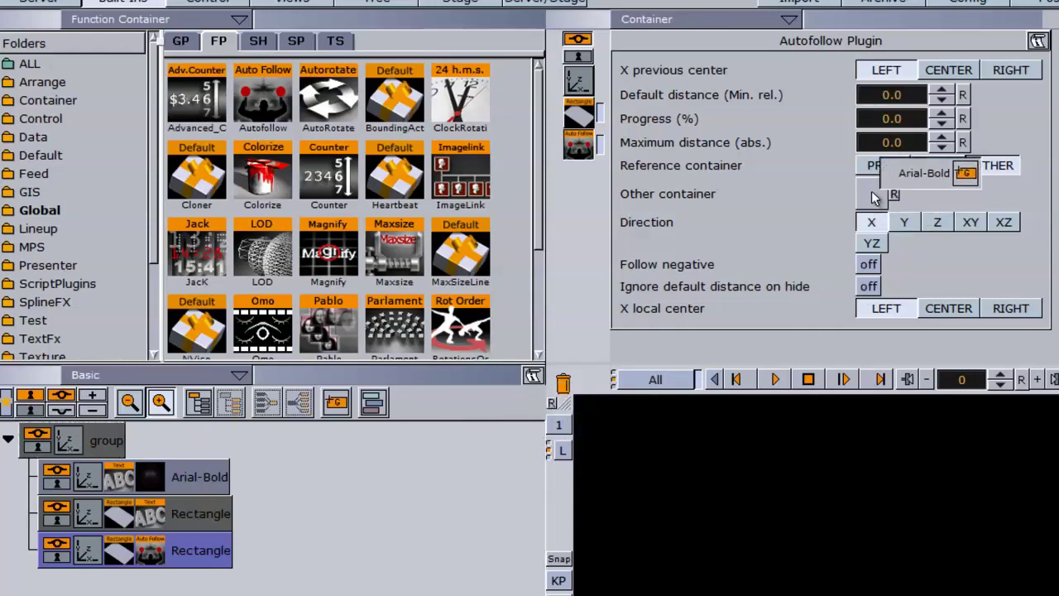
{"action": "left_click_drag", "start_coordinate": [874, 197], "coordinate": [872, 195]}
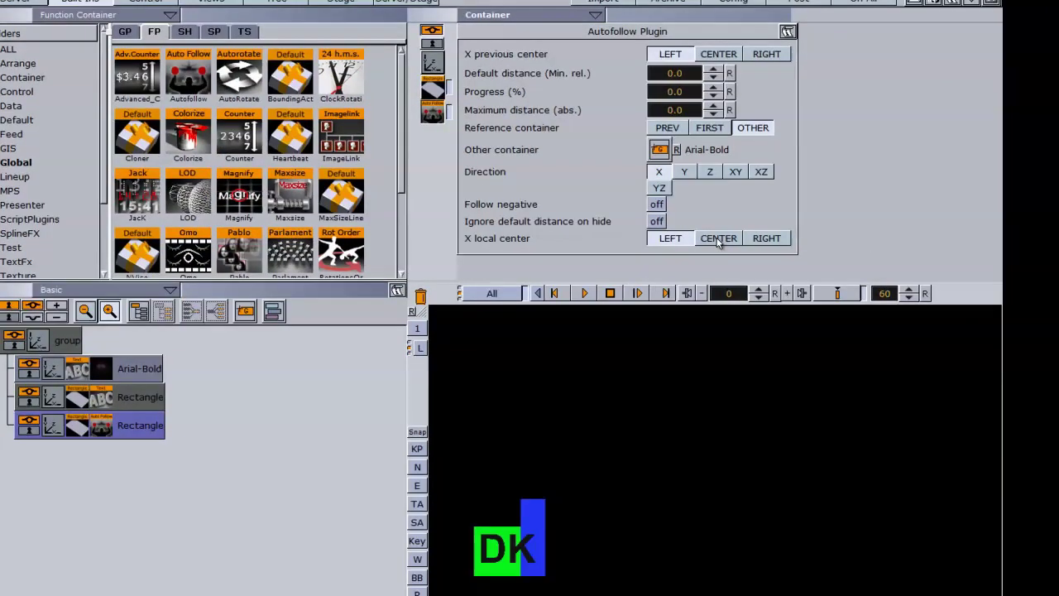
{"action": "left_click", "coordinate": [719, 240]}
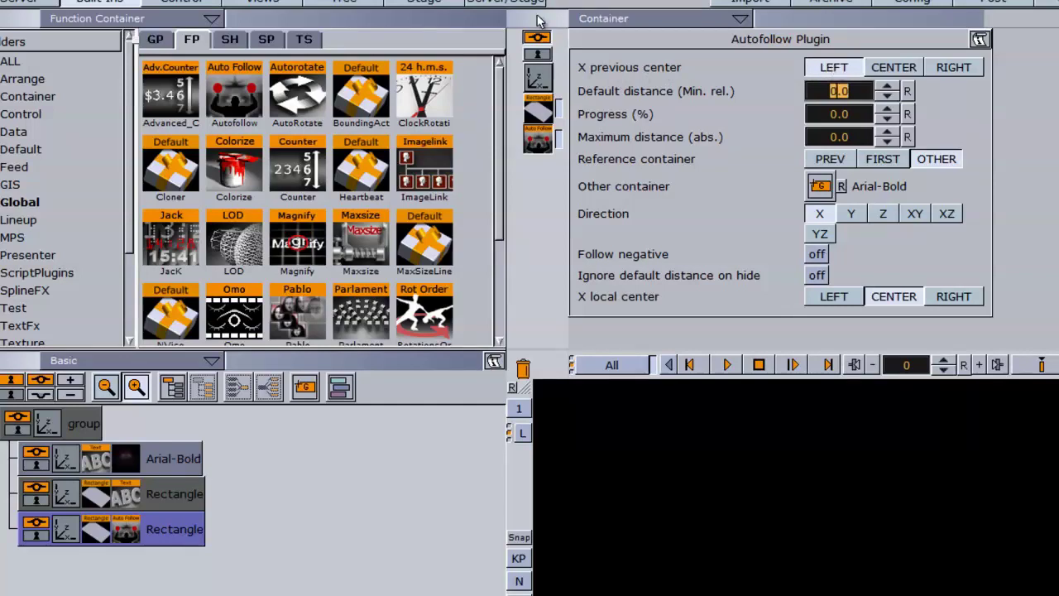
Set the bar's Axis Center X to L and Autofollow Default distance to about -2.7
{"action": "left_click", "coordinate": [538, 78]}
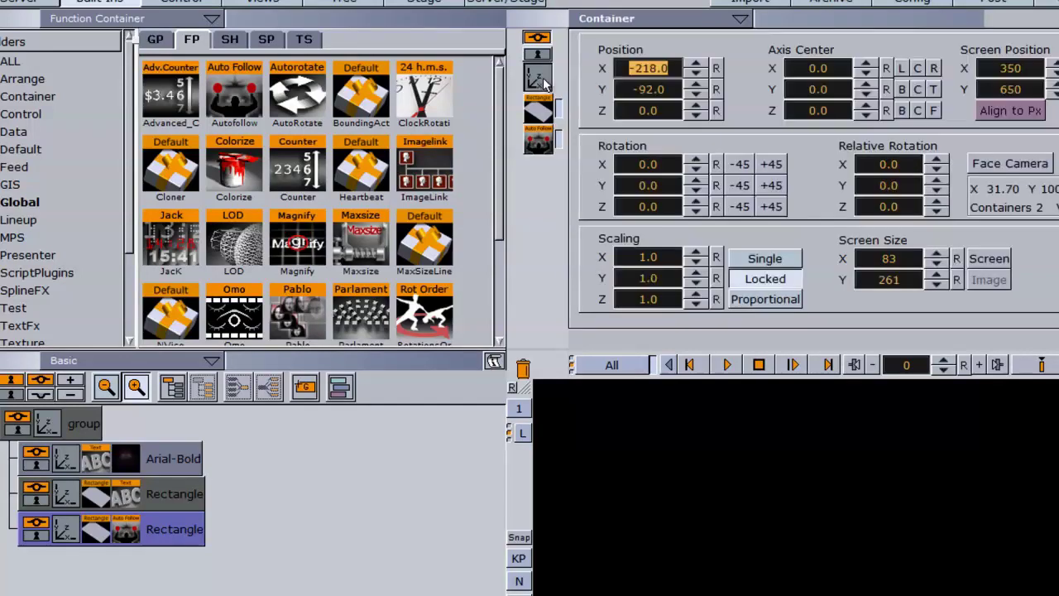
{"action": "left_click", "coordinate": [903, 69]}
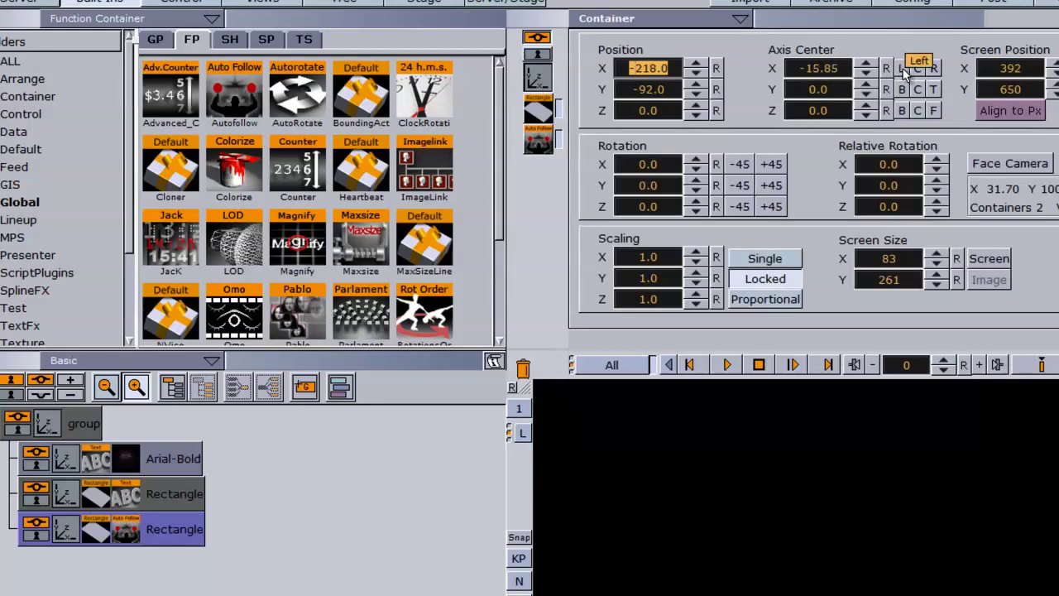
{"action": "left_click", "coordinate": [538, 143]}
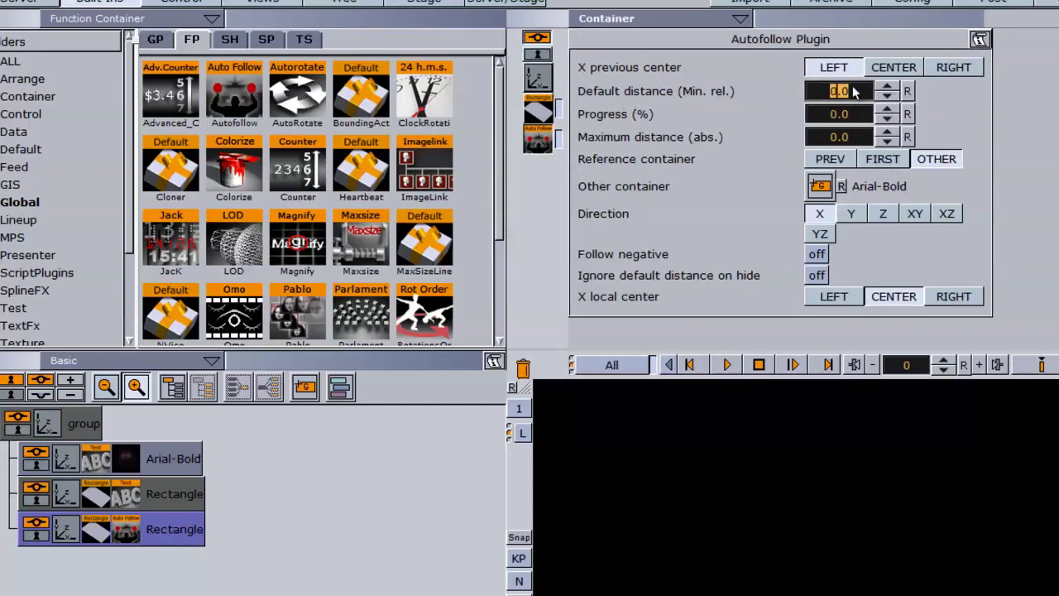
{"action": "left_click_drag", "start_coordinate": [856, 94], "coordinate": [836, 94]}
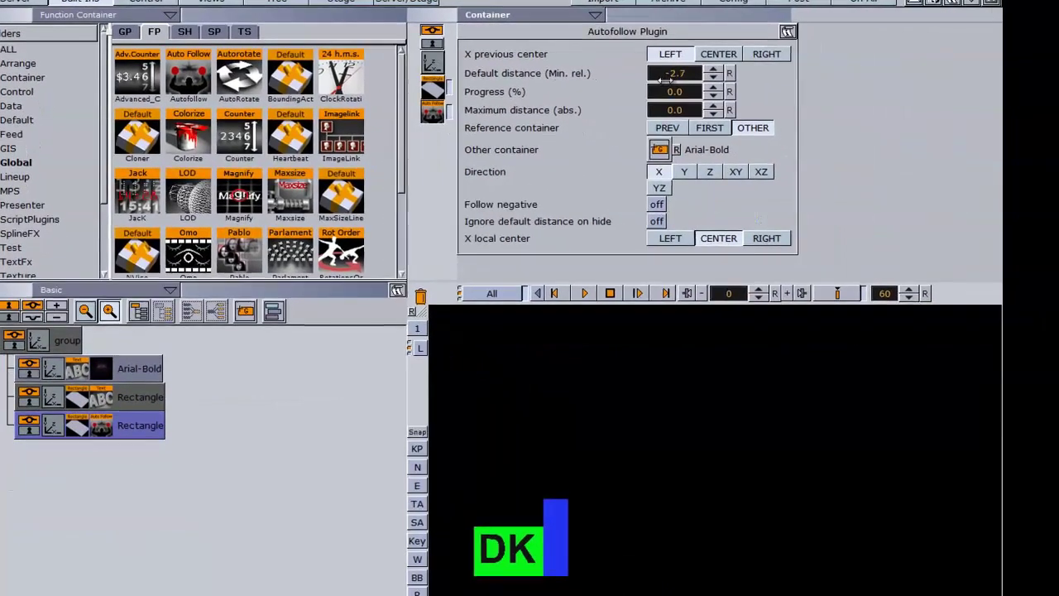